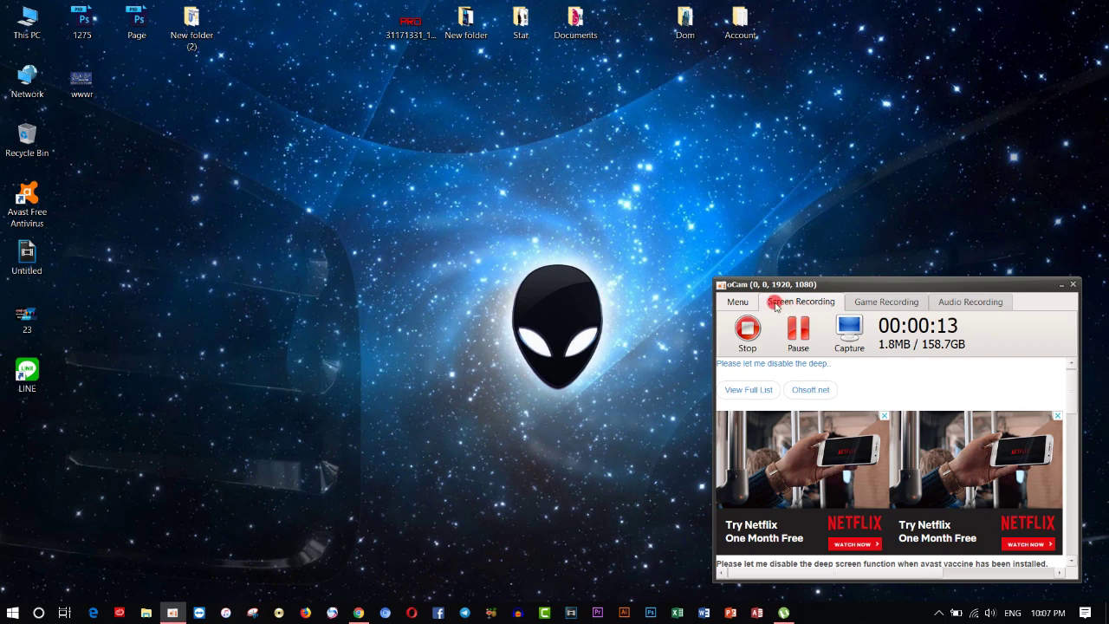
Step: Minimize the oCam recorder window and refresh the desktop twice
{"action": "left_click", "coordinate": [1062, 284]}
{"action": "right_click", "coordinate": [218, 248]}
{"action": "left_click", "coordinate": [295, 293]}
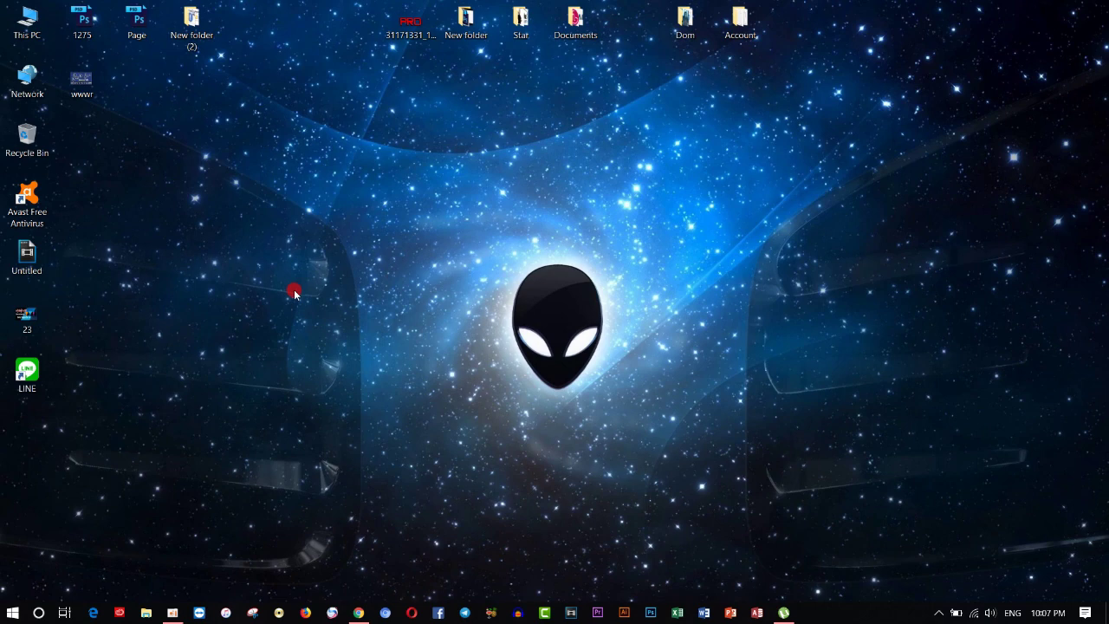
{"action": "right_click", "coordinate": [199, 220]}
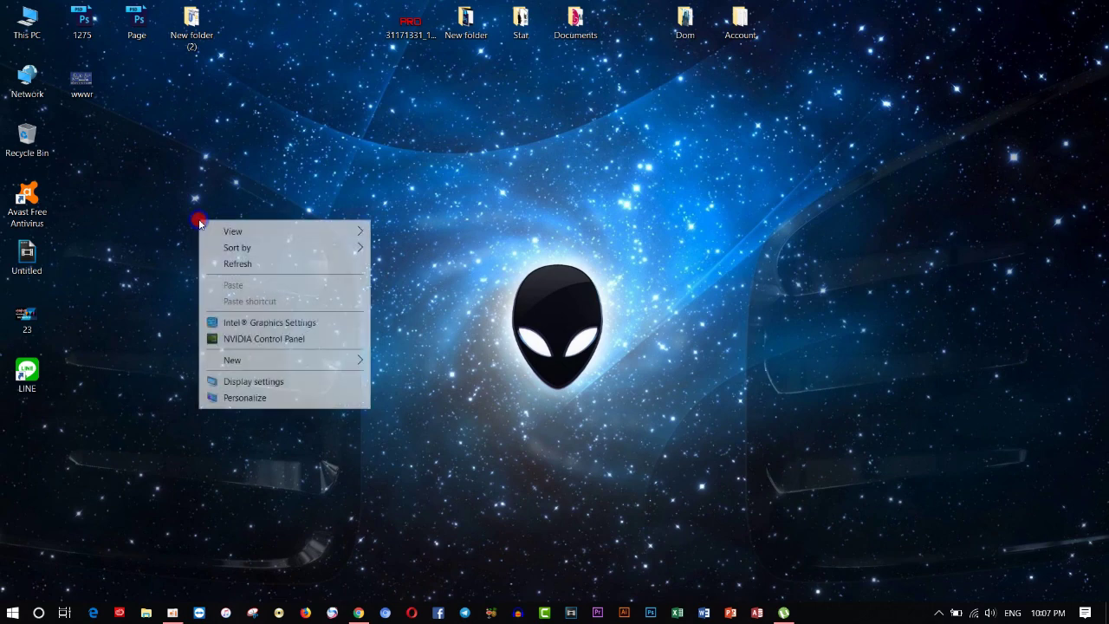
{"action": "left_click", "coordinate": [264, 263]}
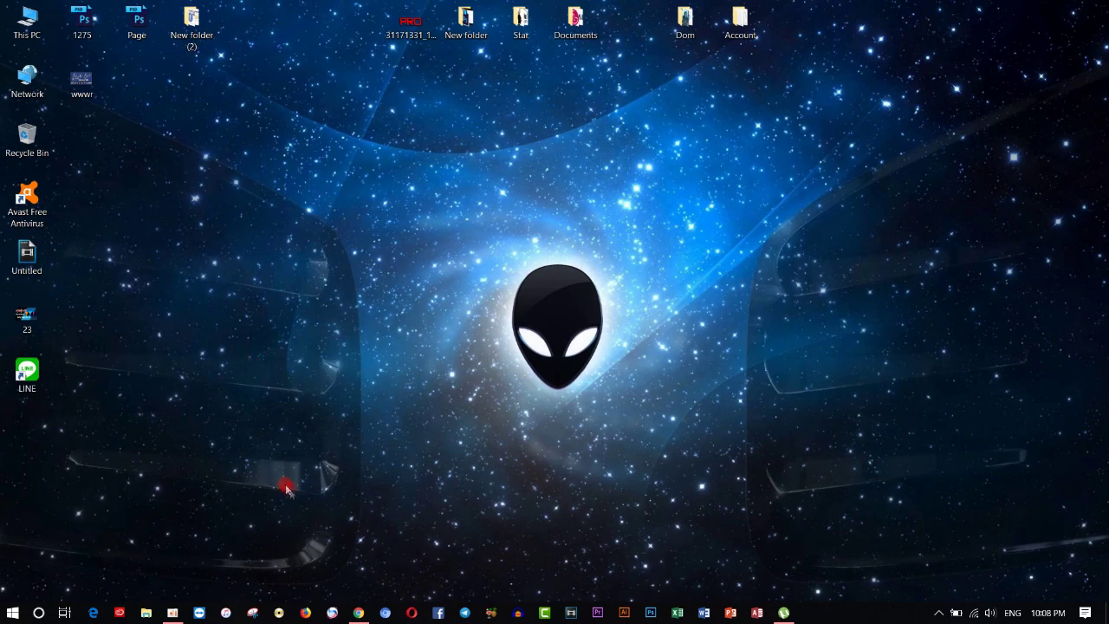
Step: Restore Chrome and search Google for 'line' from the address bar
{"action": "left_click", "coordinate": [359, 613]}
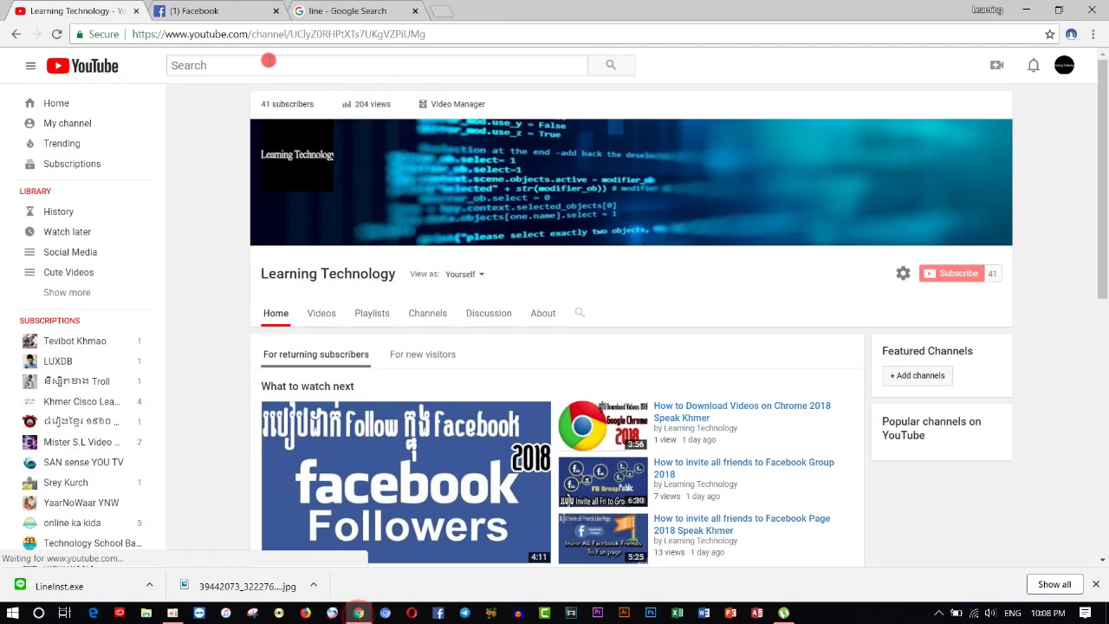
{"action": "left_click", "coordinate": [413, 11]}
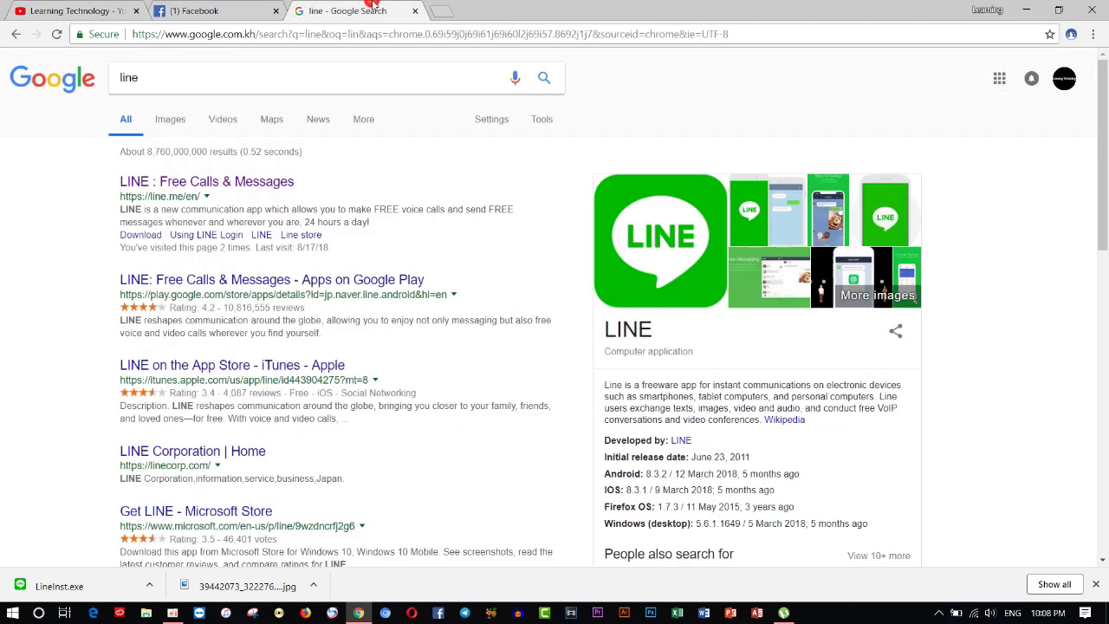
{"action": "left_click", "coordinate": [285, 34]}
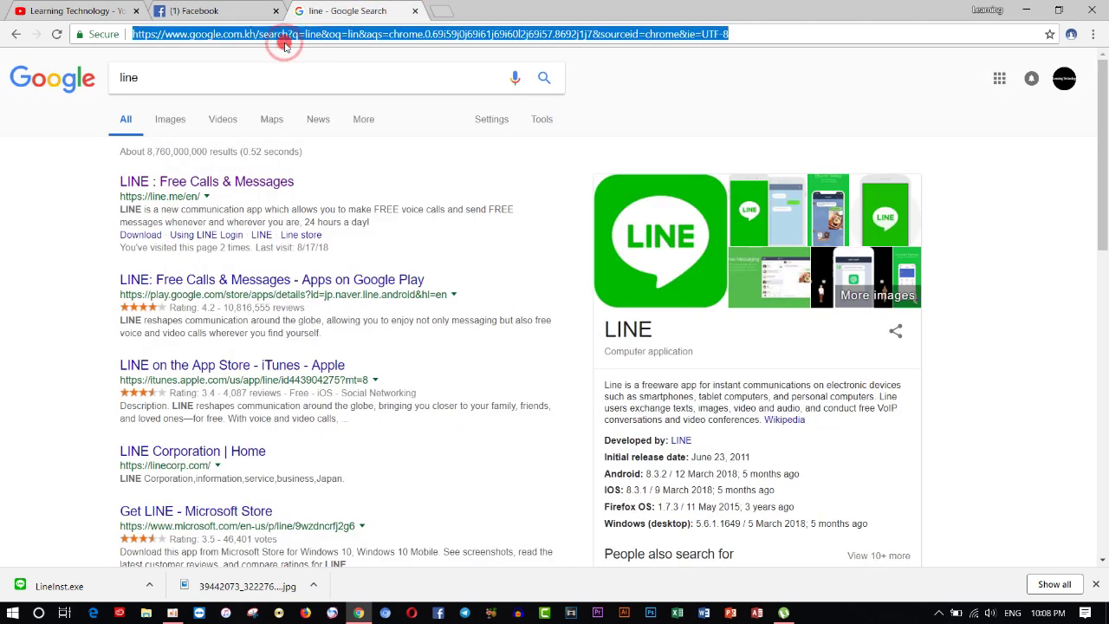
{"action": "type", "text": "lin"}
{"action": "key", "text": "Return"}
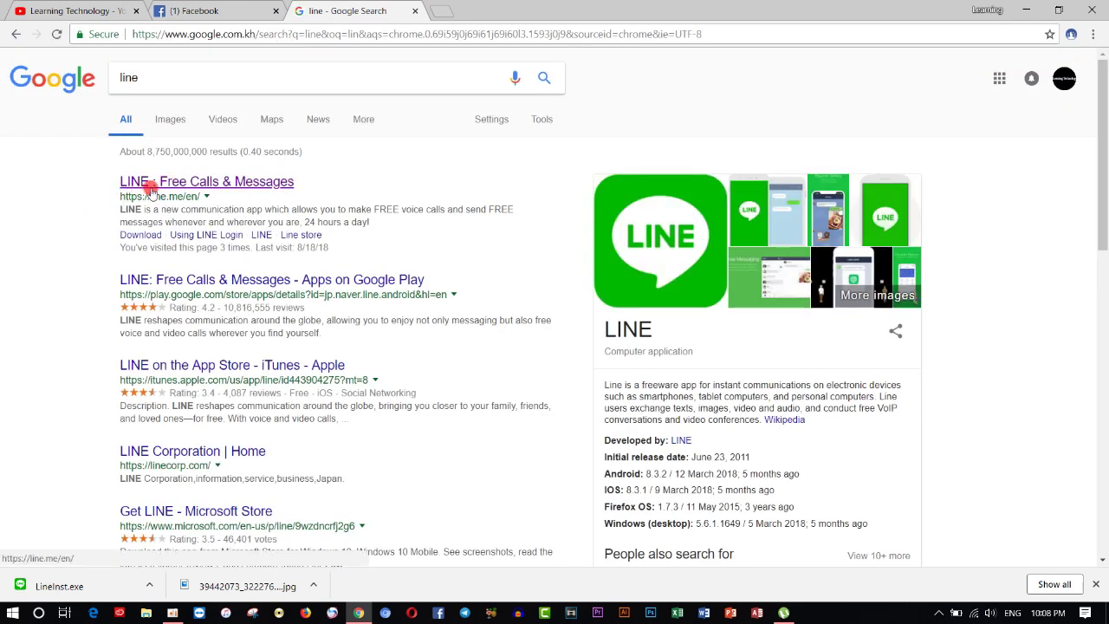
Step: Open the LINE : Free Calls & Messages result in a new tab and switch to it
{"action": "left_click", "coordinate": [150, 185]}
{"action": "right_click", "coordinate": [178, 184]}
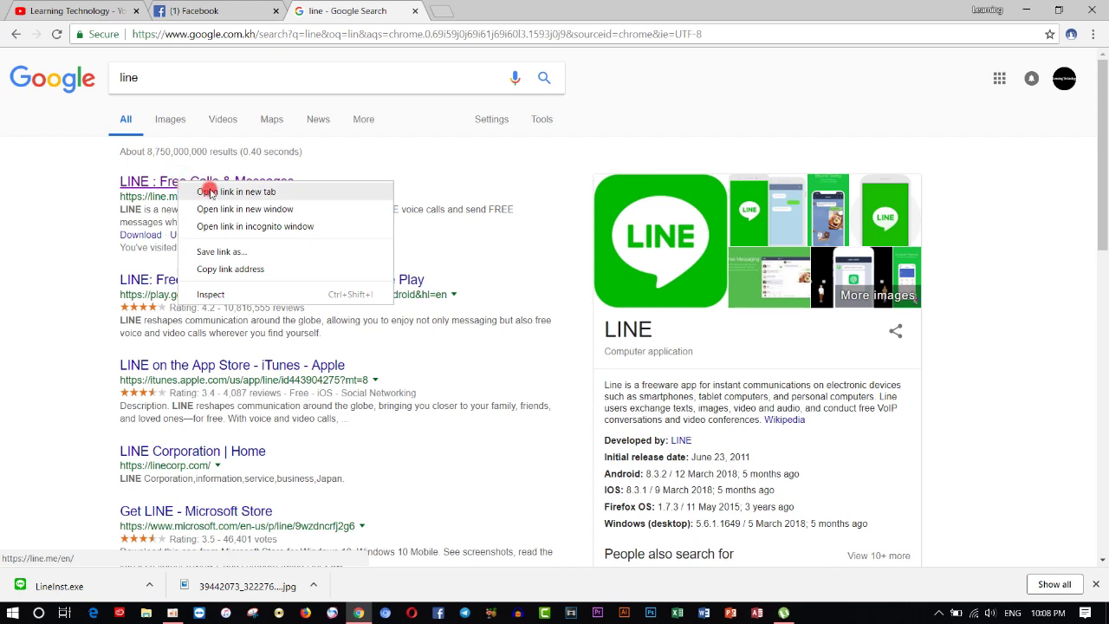
{"action": "left_click", "coordinate": [203, 188]}
{"action": "left_click", "coordinate": [522, 7]}
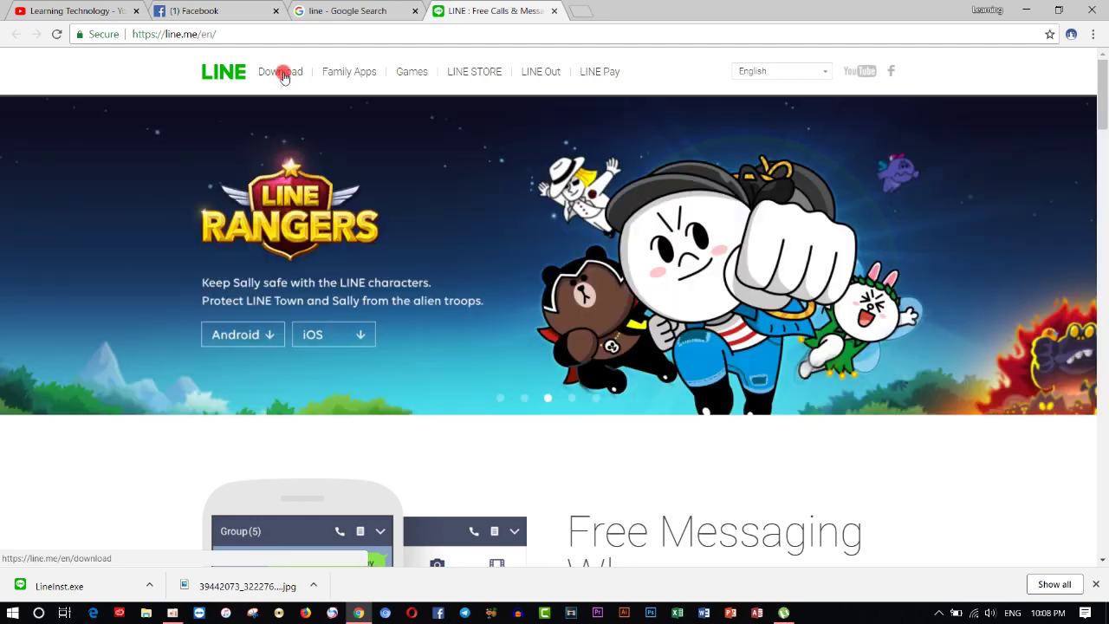
Step: Open the LINE download page, get LINE for Windows, and cancel the duplicate LineInst (1).exe
{"action": "left_click", "coordinate": [282, 75]}
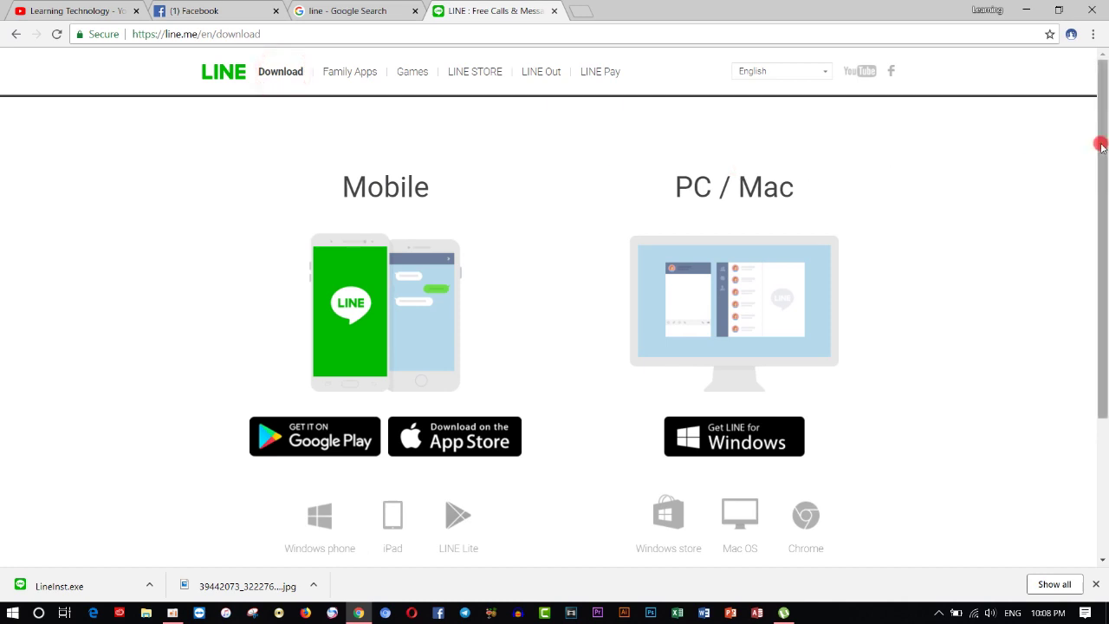
{"action": "left_click_drag", "start_coordinate": [1101, 147], "coordinate": [1105, 170]}
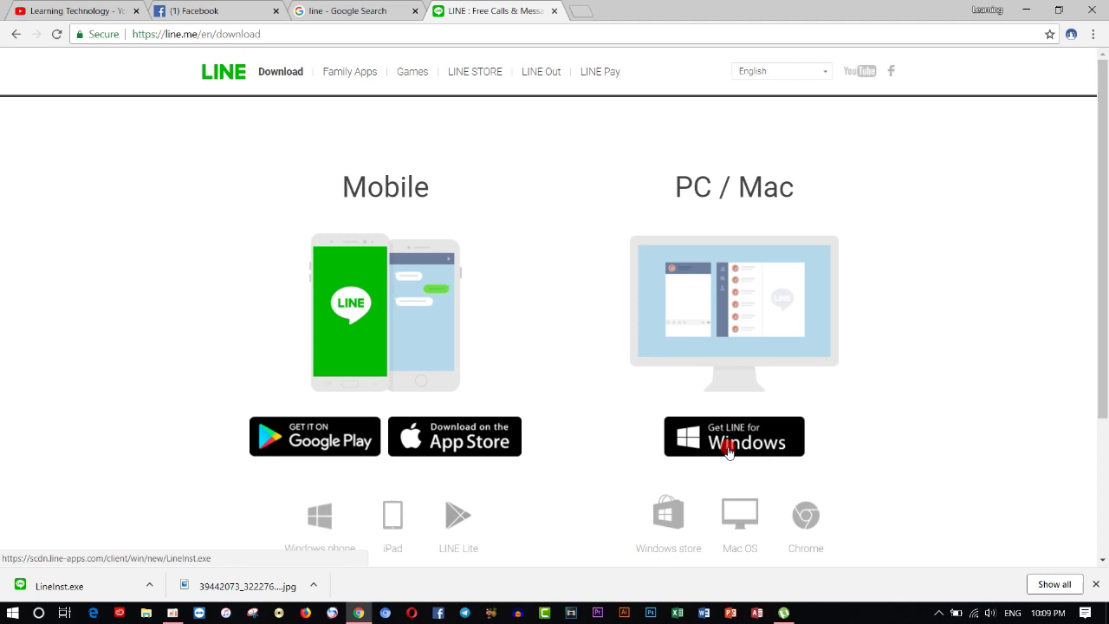
{"action": "left_click", "coordinate": [730, 446]}
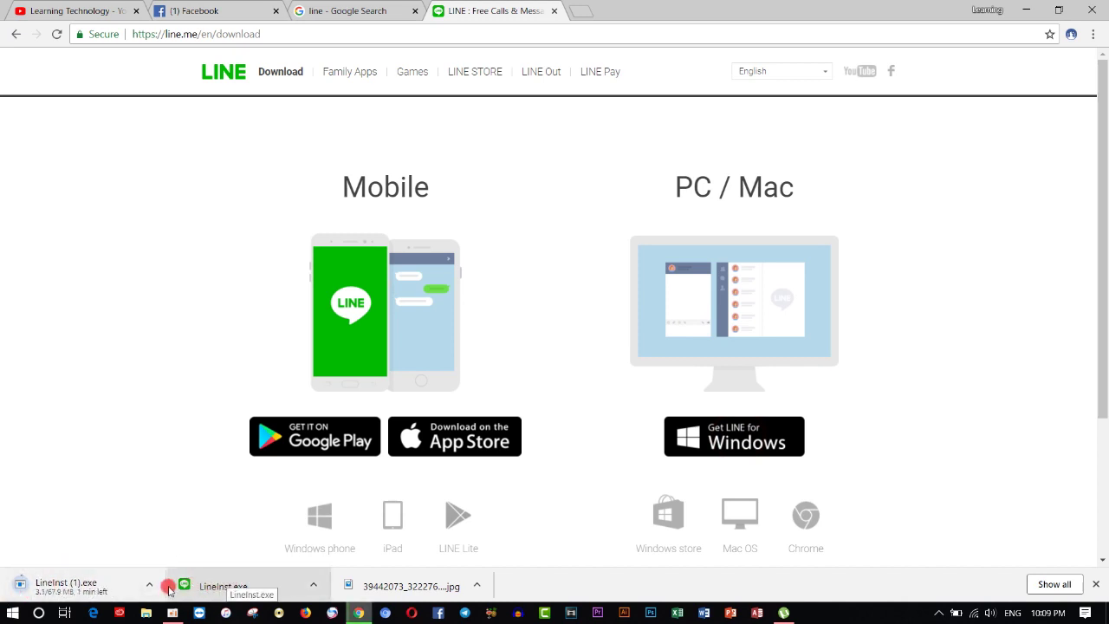
{"action": "left_click", "coordinate": [160, 588]}
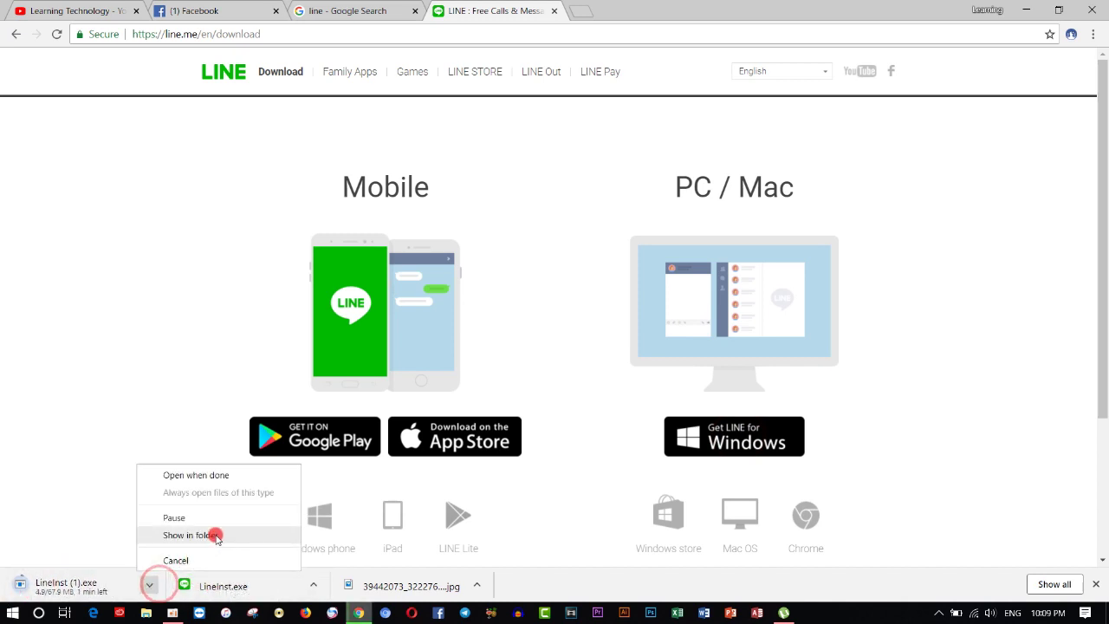
{"action": "left_click", "coordinate": [224, 560]}
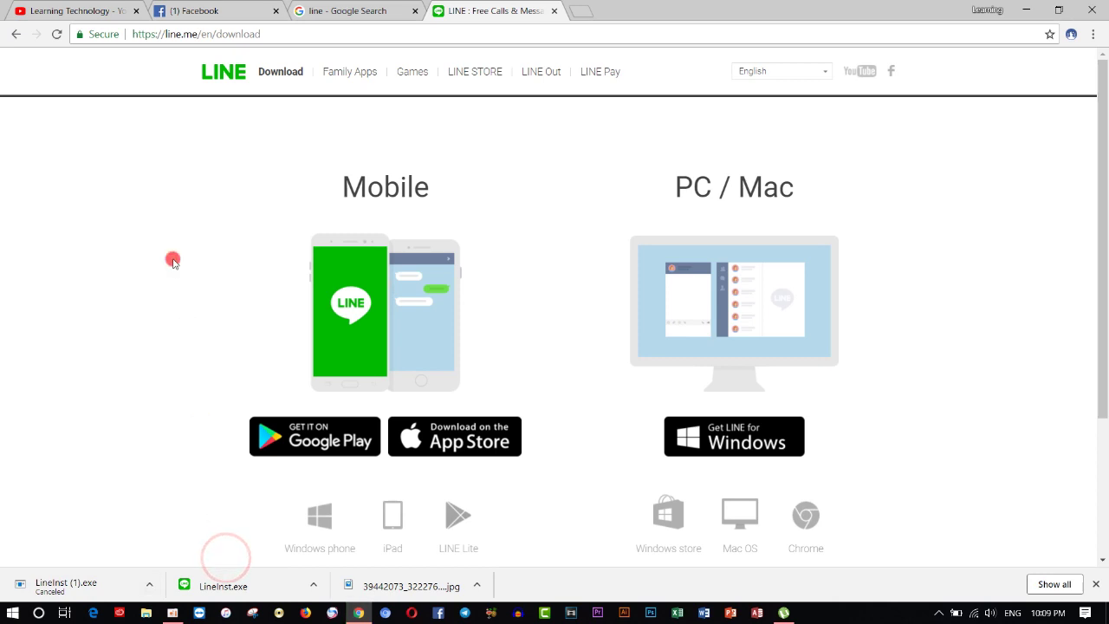
Step: Run LineInst.exe, let running LINE close, choose English, and agree to install
{"action": "left_click", "coordinate": [248, 585]}
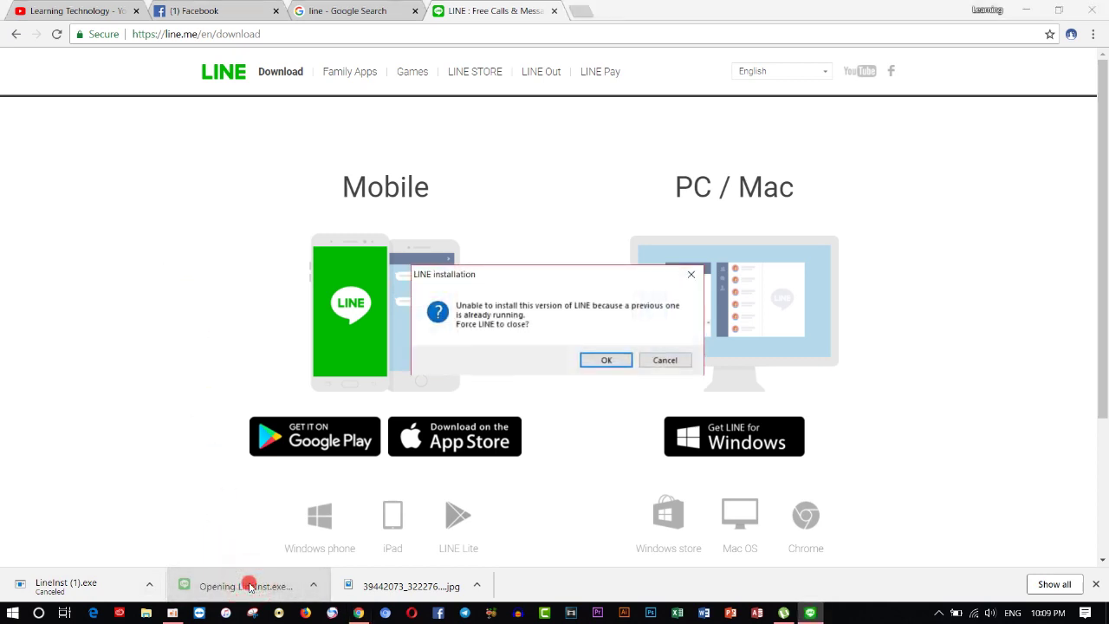
{"action": "left_click", "coordinate": [545, 475]}
{"action": "left_click", "coordinate": [611, 359]}
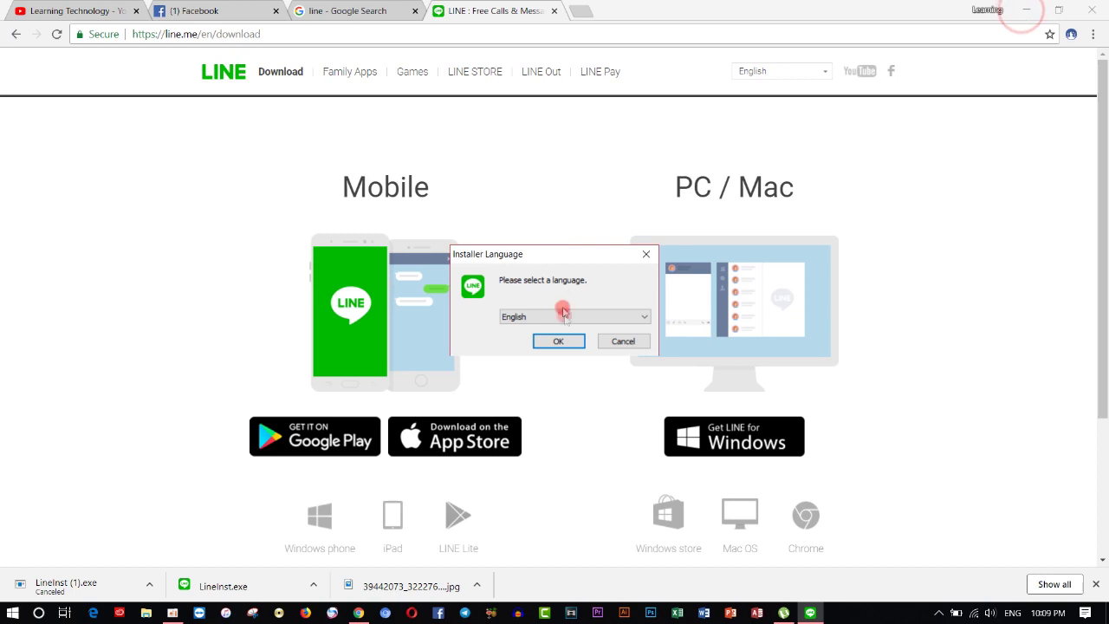
{"action": "left_click", "coordinate": [570, 342]}
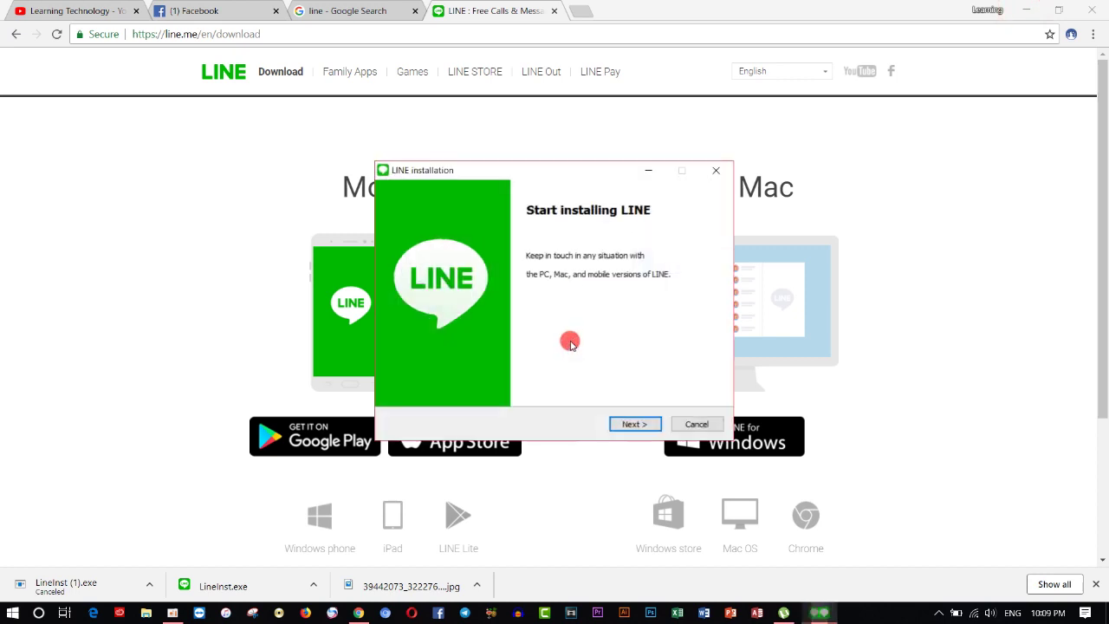
{"action": "left_click", "coordinate": [635, 423]}
{"action": "left_click", "coordinate": [637, 424]}
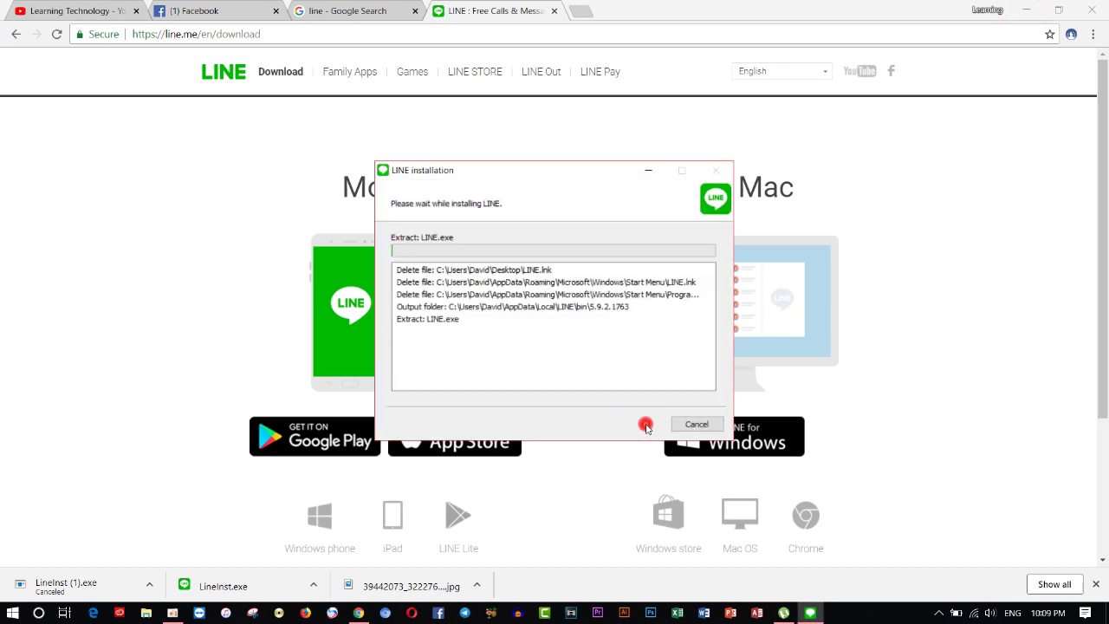
Step: Minimize the browser, refresh the desktop until the LINE shortcut appears, and close the installer
{"action": "left_click", "coordinate": [1029, 9]}
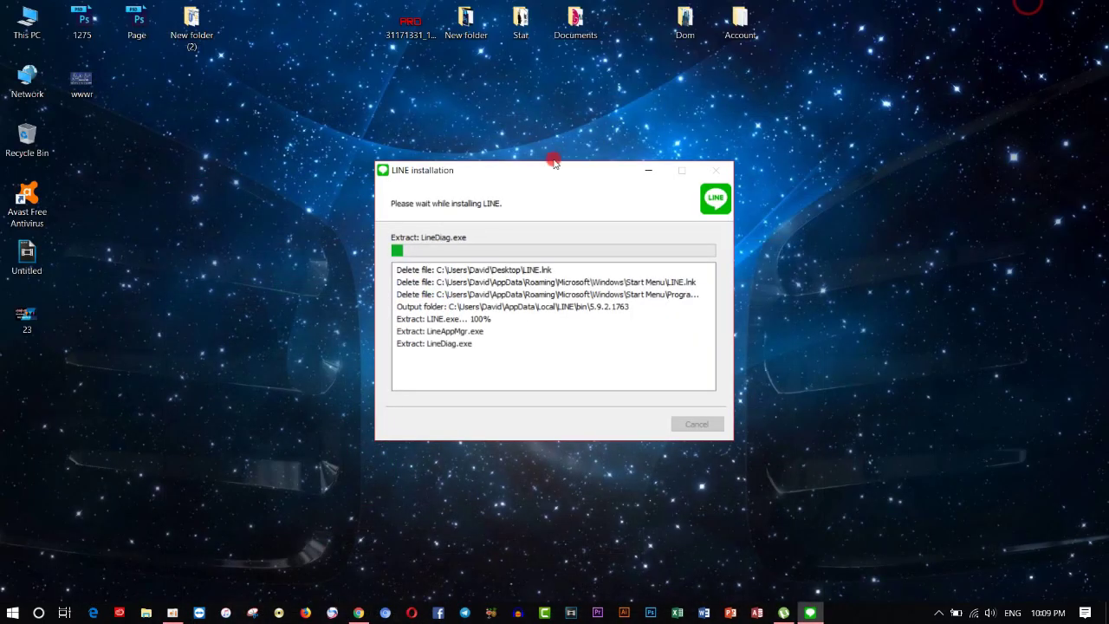
{"action": "right_click", "coordinate": [244, 135]}
{"action": "left_click", "coordinate": [287, 178]}
{"action": "right_click", "coordinate": [289, 174]}
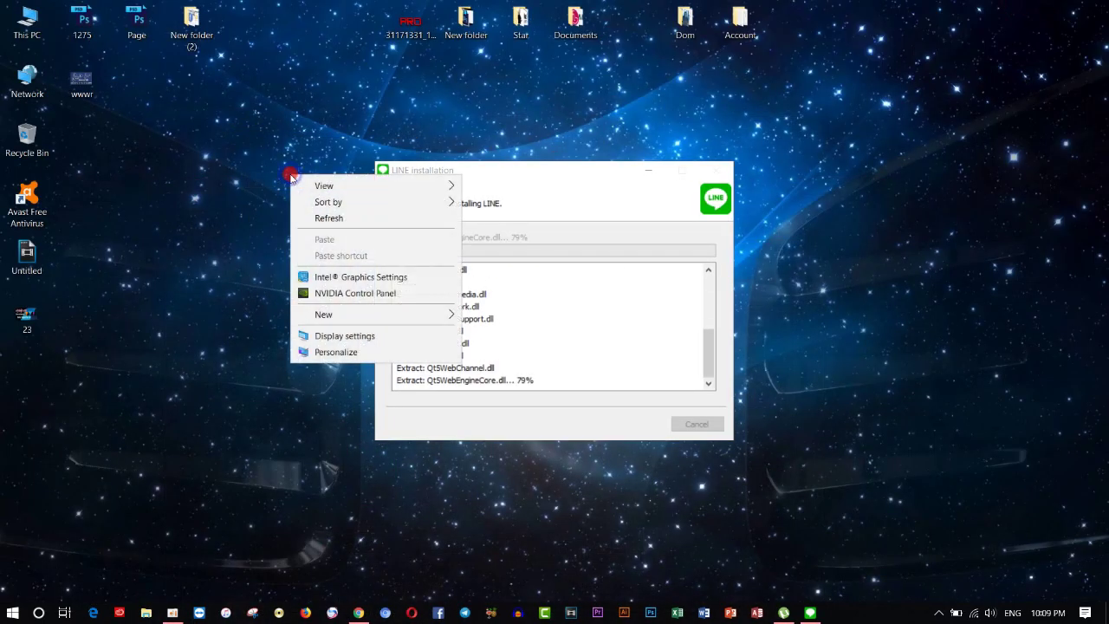
{"action": "left_click", "coordinate": [325, 214]}
{"action": "right_click", "coordinate": [329, 214]}
{"action": "left_click", "coordinate": [359, 255]}
{"action": "right_click", "coordinate": [305, 225]}
{"action": "left_click", "coordinate": [334, 262]}
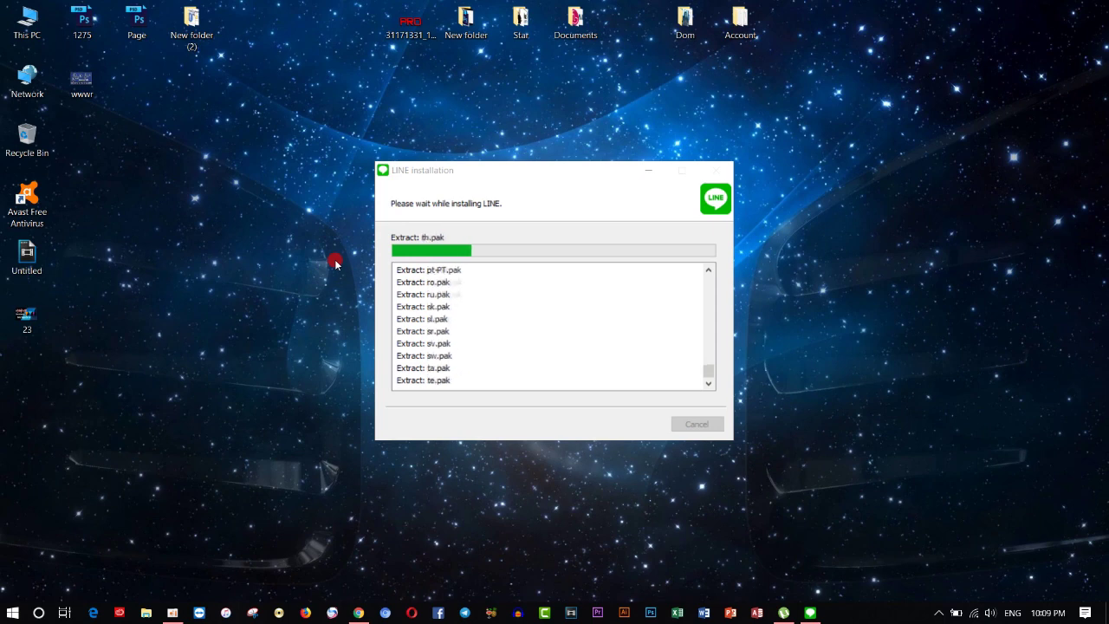
{"action": "right_click", "coordinate": [260, 251]}
{"action": "left_click", "coordinate": [305, 283]}
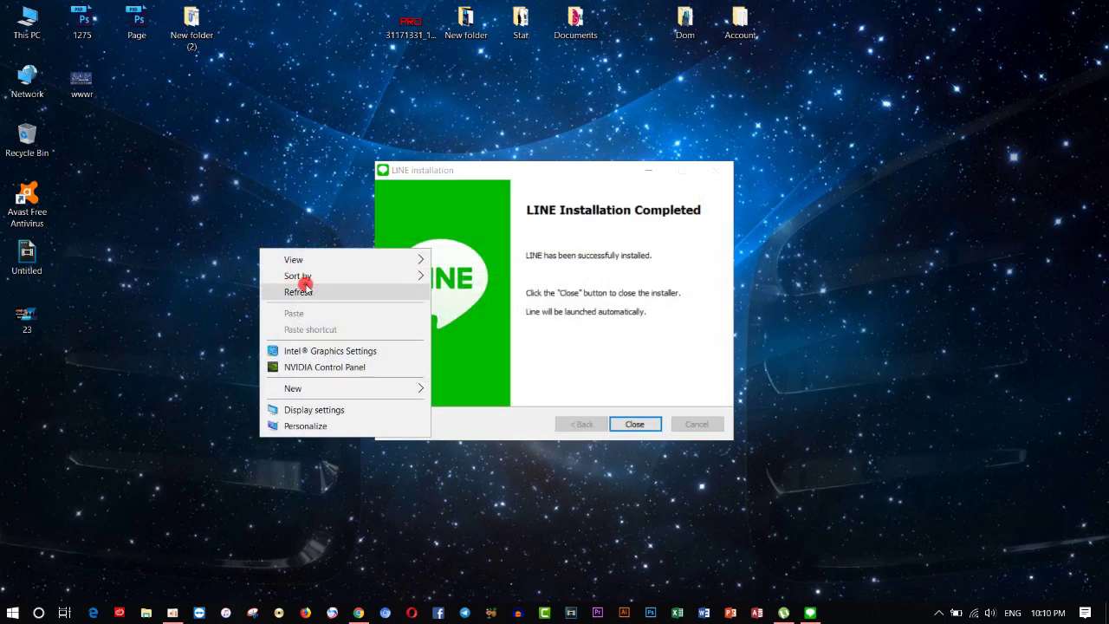
{"action": "left_click", "coordinate": [650, 428]}
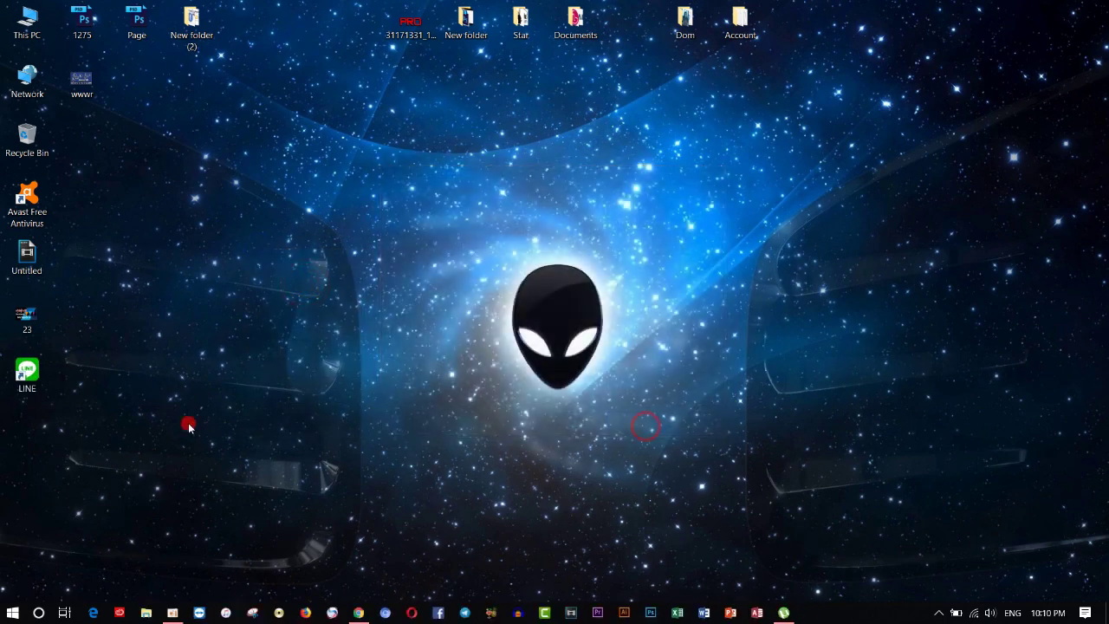
Step: Launch LINE from its desktop shortcut
{"action": "double_click", "coordinate": [27, 375]}
{"action": "right_click", "coordinate": [27, 375]}
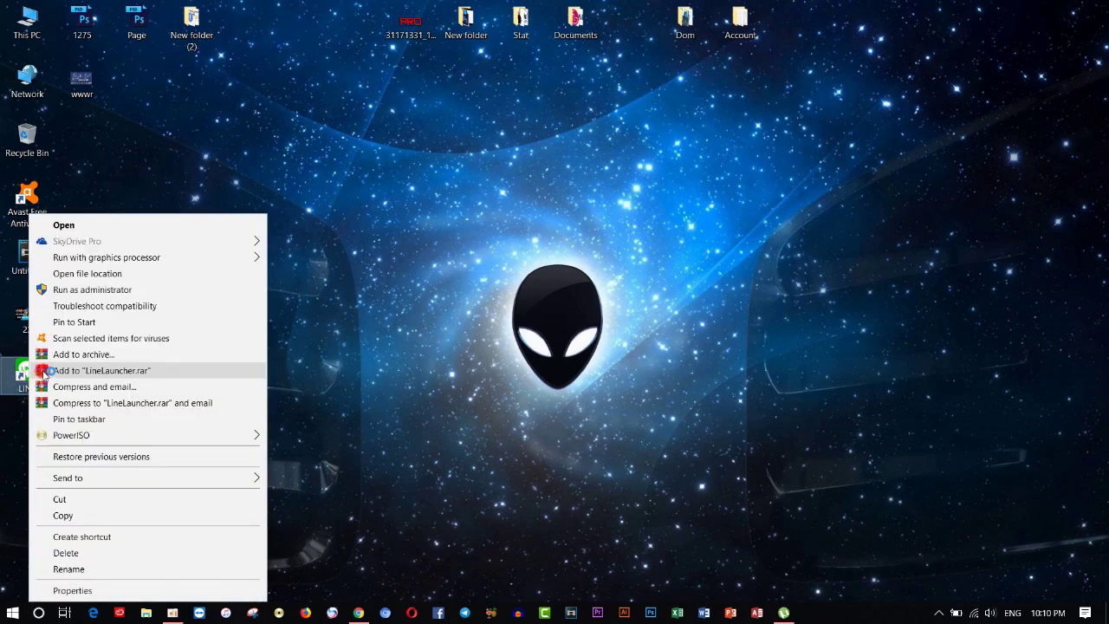
{"action": "left_click", "coordinate": [129, 276]}
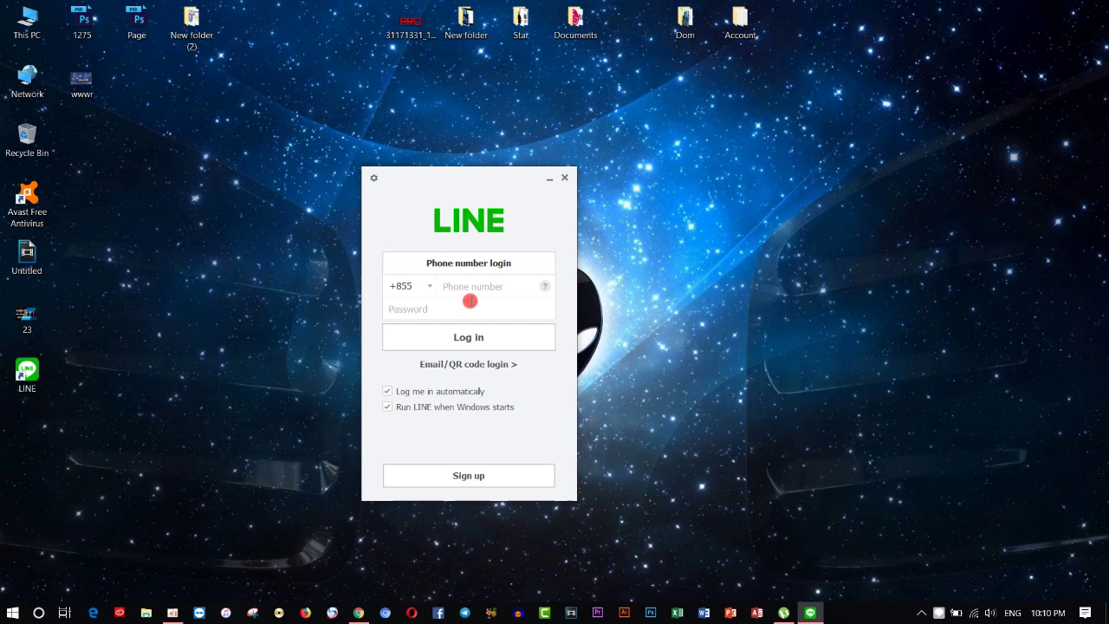
Step: Try the Email/QR code login, dismiss the QR help, and go to Sign up
{"action": "left_click", "coordinate": [501, 368]}
{"action": "left_click", "coordinate": [520, 264]}
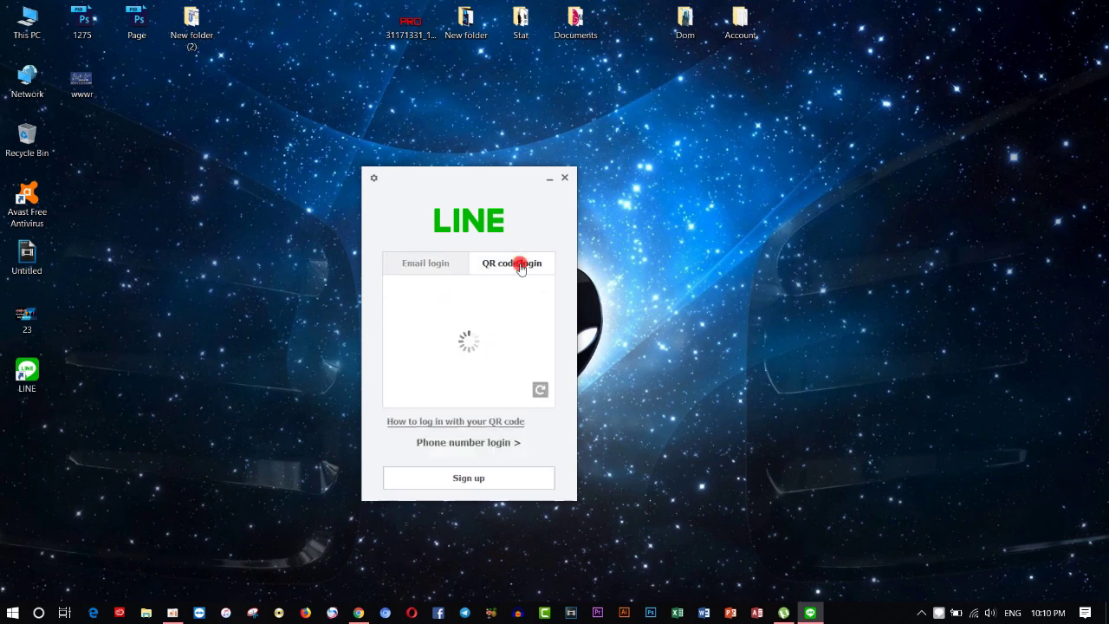
{"action": "left_click", "coordinate": [996, 178]}
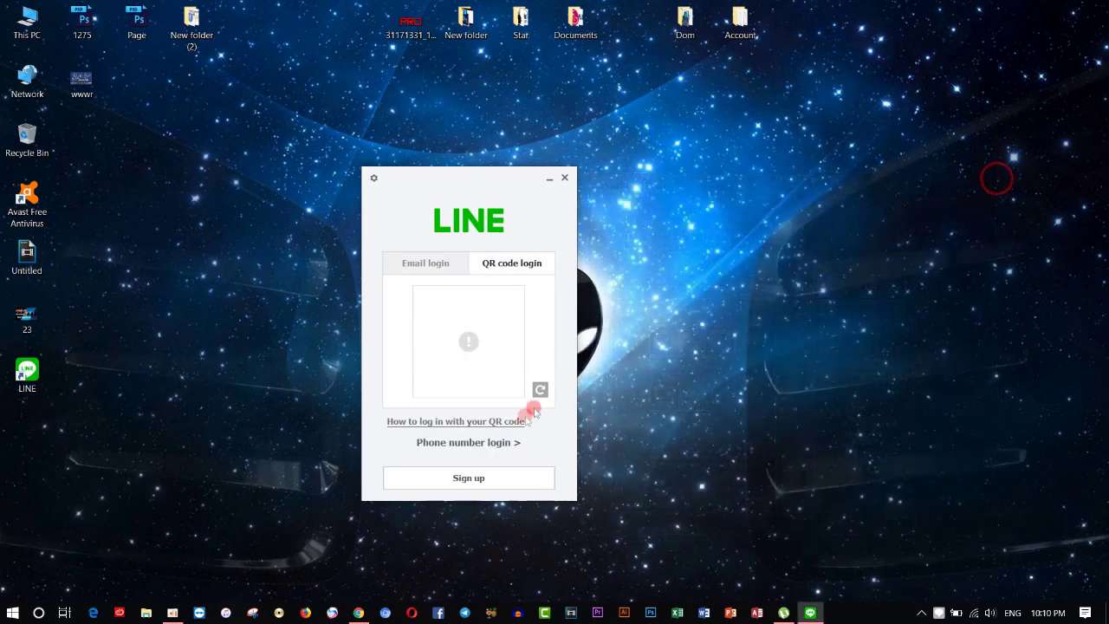
{"action": "left_click", "coordinate": [501, 479]}
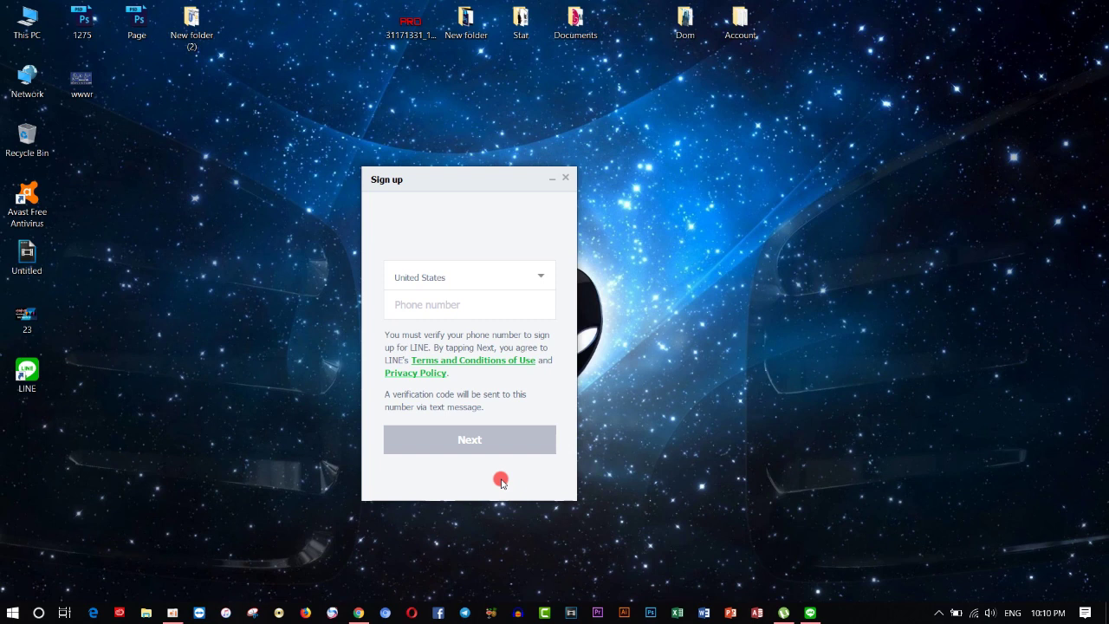
Step: Scroll through the country list and select Cambodia
{"action": "left_click", "coordinate": [548, 273]}
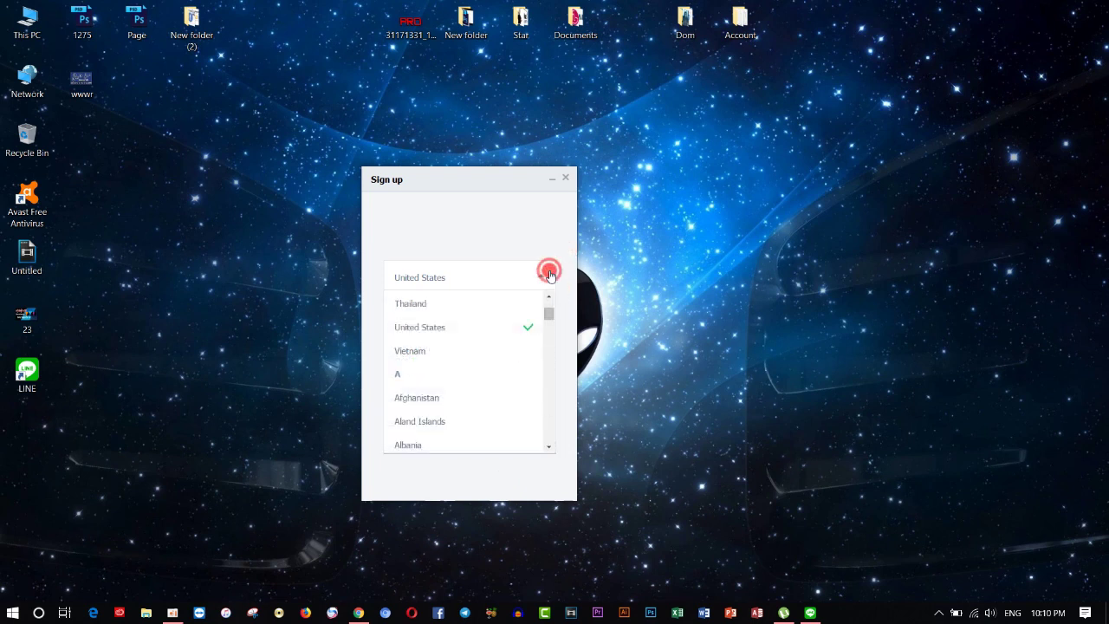
{"action": "left_click", "coordinate": [548, 446]}
{"action": "left_click", "coordinate": [549, 446]}
{"action": "left_click", "coordinate": [549, 445]}
{"action": "left_click", "coordinate": [549, 446]}
{"action": "left_click", "coordinate": [550, 448]}
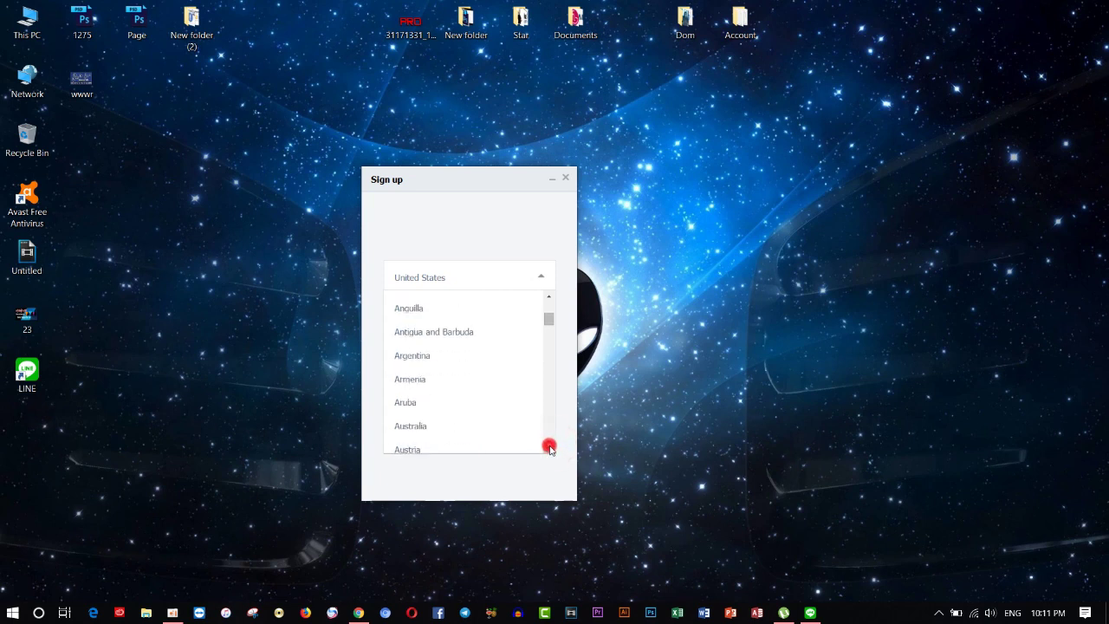
{"action": "left_click", "coordinate": [550, 448]}
{"action": "left_click", "coordinate": [549, 448]}
{"action": "left_click", "coordinate": [549, 448]}
{"action": "left_click_drag", "start_coordinate": [550, 329], "coordinate": [551, 333]}
{"action": "left_click", "coordinate": [472, 383]}
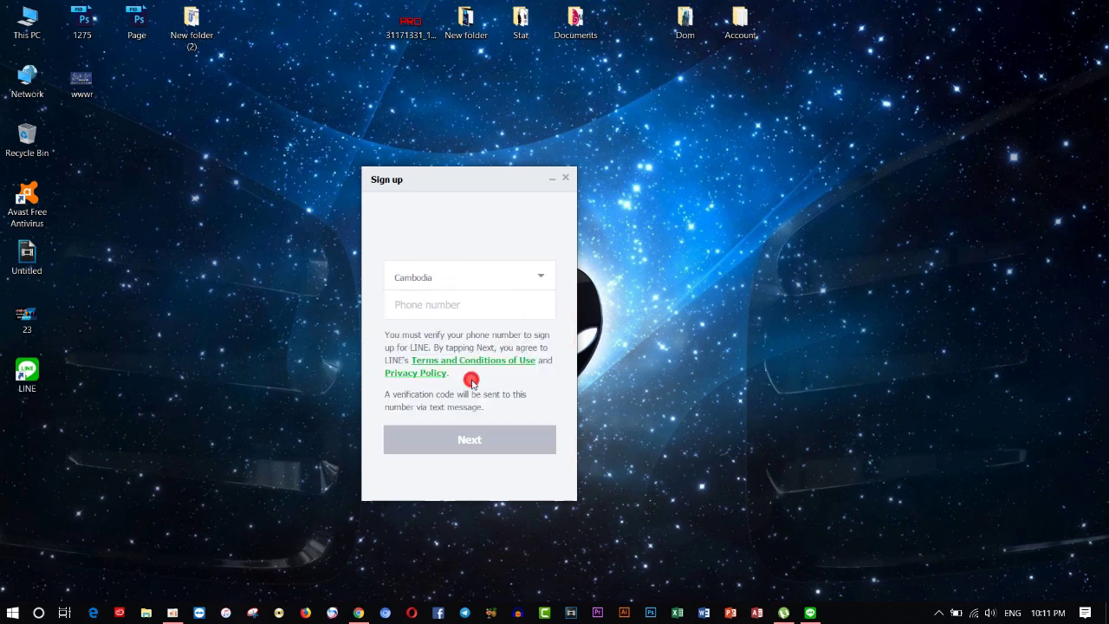
Step: Enter the phone number and submit the text-message verification code
{"action": "left_click", "coordinate": [483, 299]}
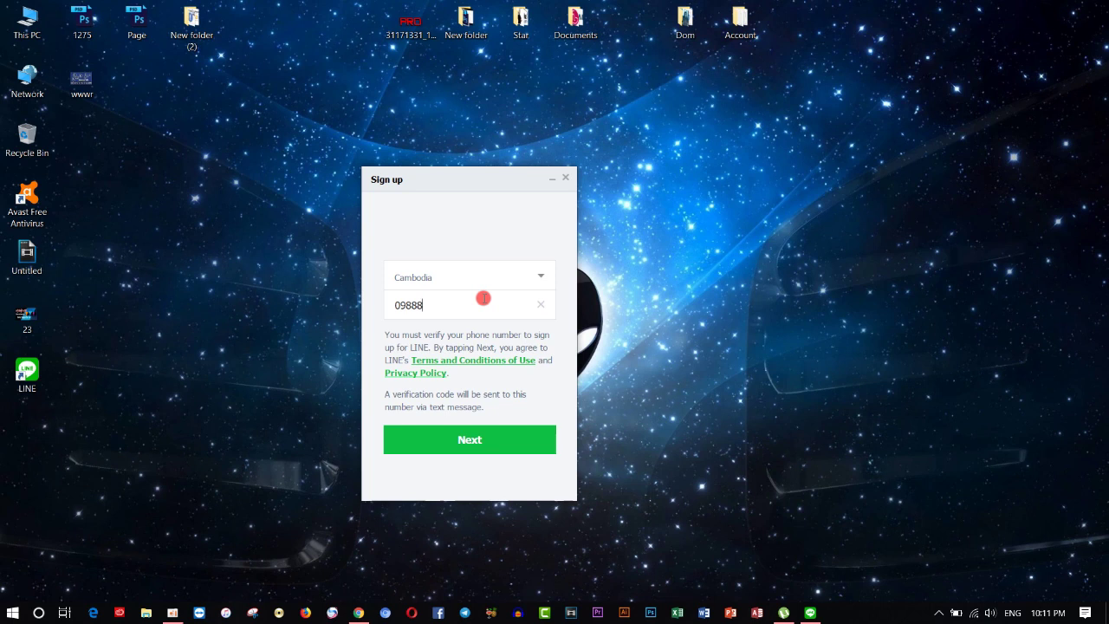
{"action": "left_click", "coordinate": [473, 446]}
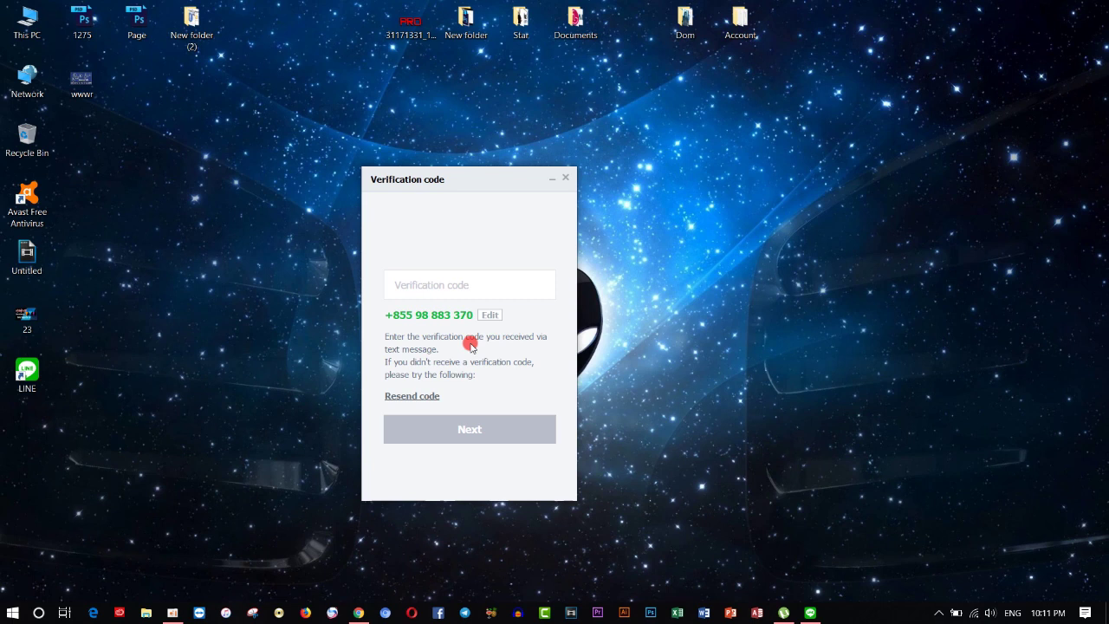
{"action": "type", "text": "••"}
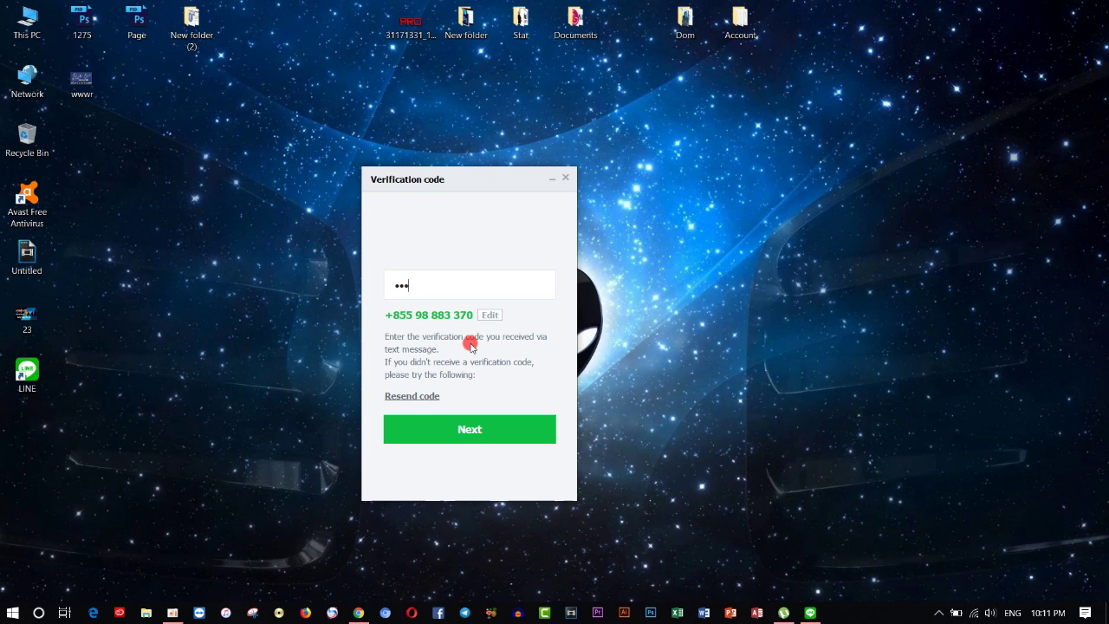
{"action": "left_click", "coordinate": [507, 429]}
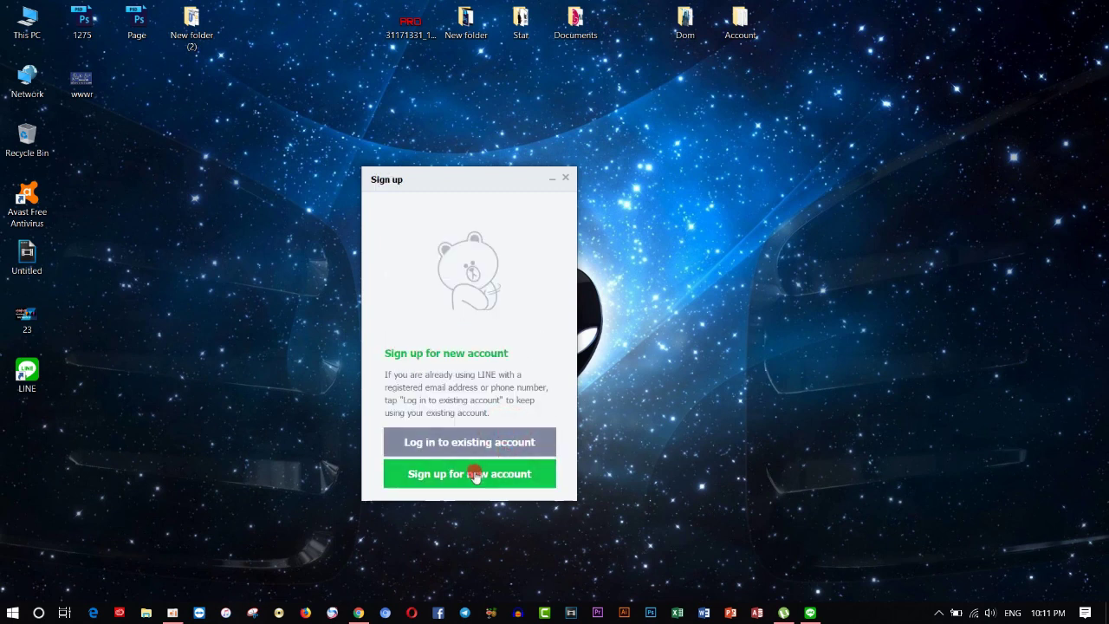
Step: Confirm signing up for a new account, then set and confirm its password
{"action": "left_click", "coordinate": [493, 478]}
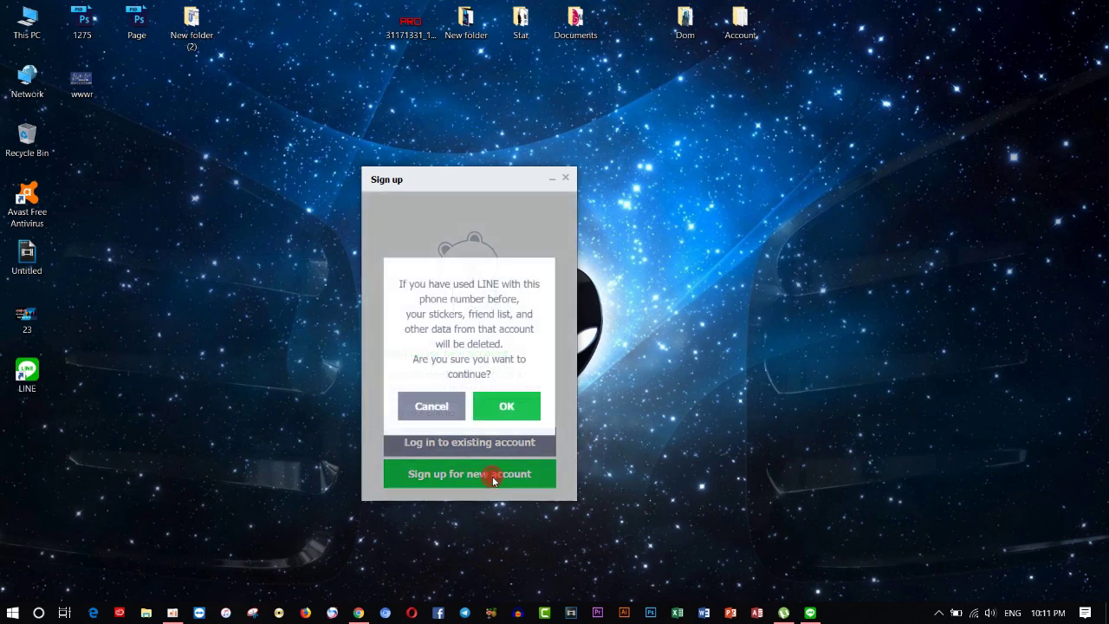
{"action": "left_click", "coordinate": [499, 414]}
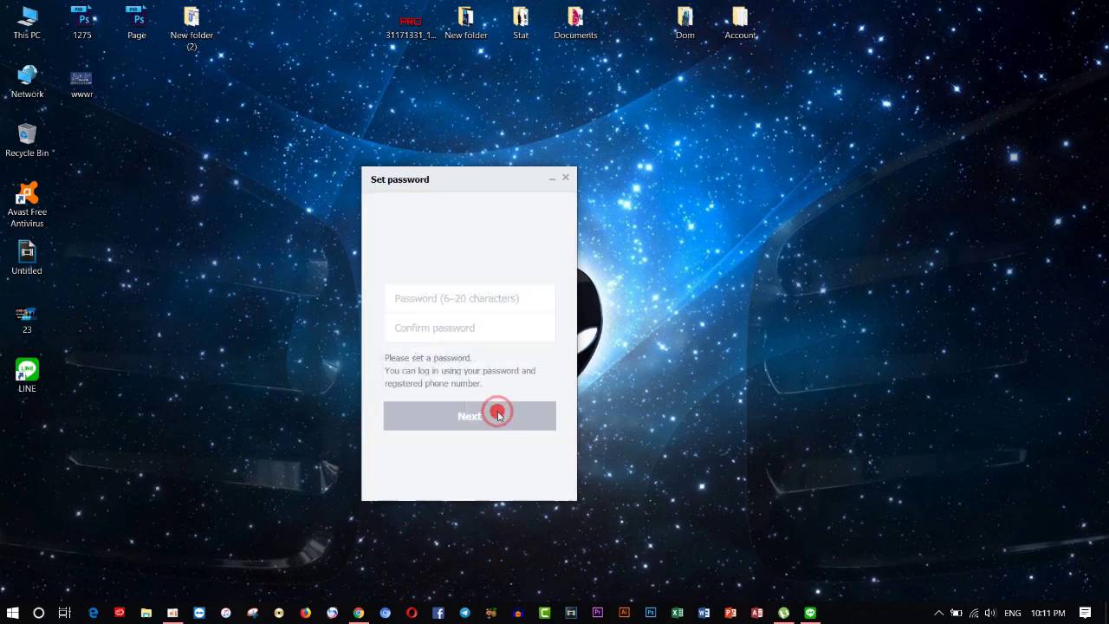
{"action": "left_click", "coordinate": [428, 302]}
{"action": "left_click", "coordinate": [427, 302]}
{"action": "type", "text": "a"}
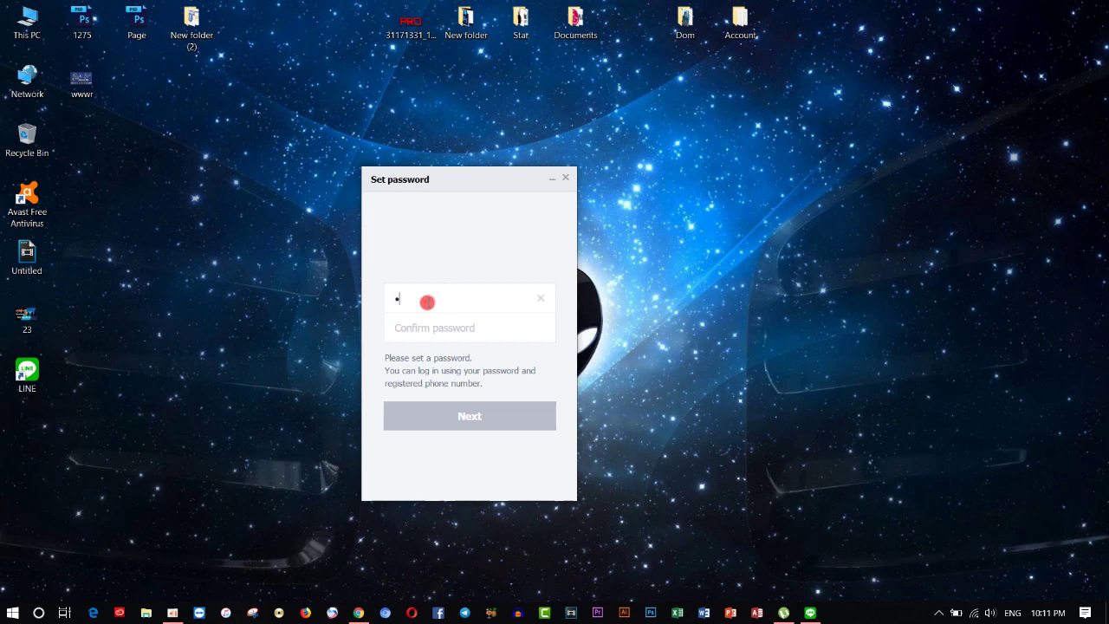
{"action": "key", "text": "BackSpace"}
{"action": "key", "text": "BackSpace"}
{"action": "key", "text": "BackSpace"}
{"action": "type", "text": "aaaaa"}
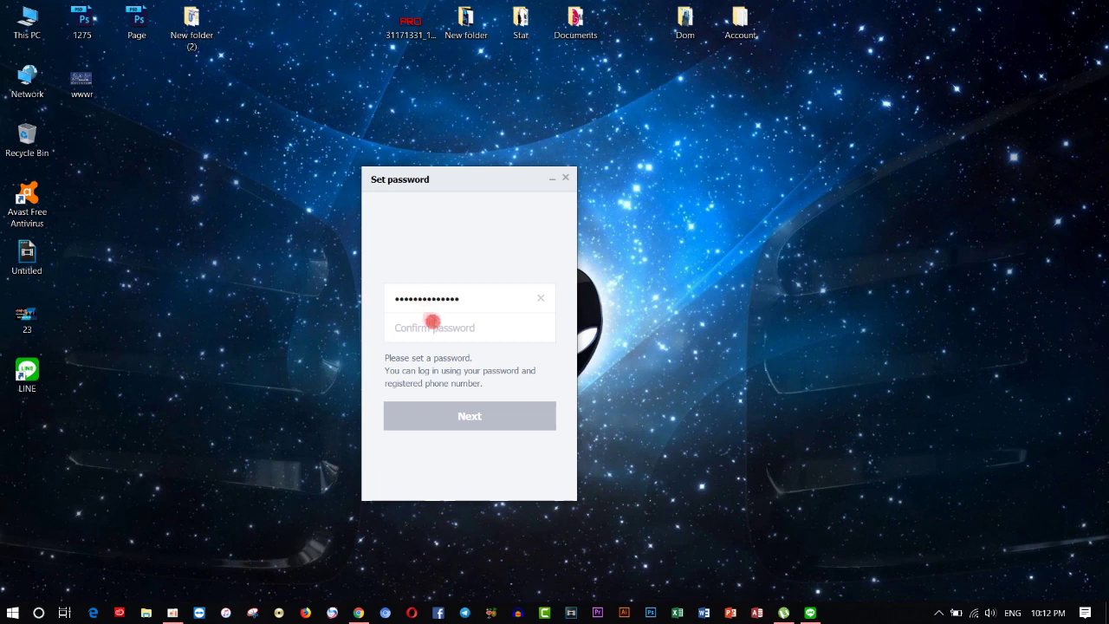
{"action": "left_click", "coordinate": [441, 328]}
{"action": "type", "text": "aaa"}
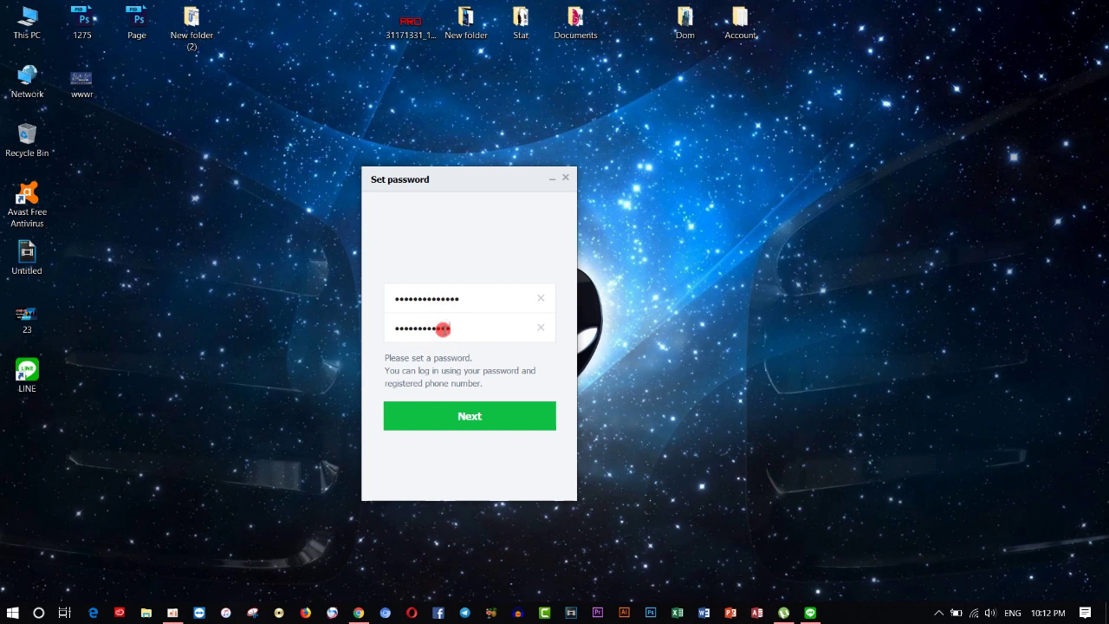
{"action": "left_click", "coordinate": [482, 416]}
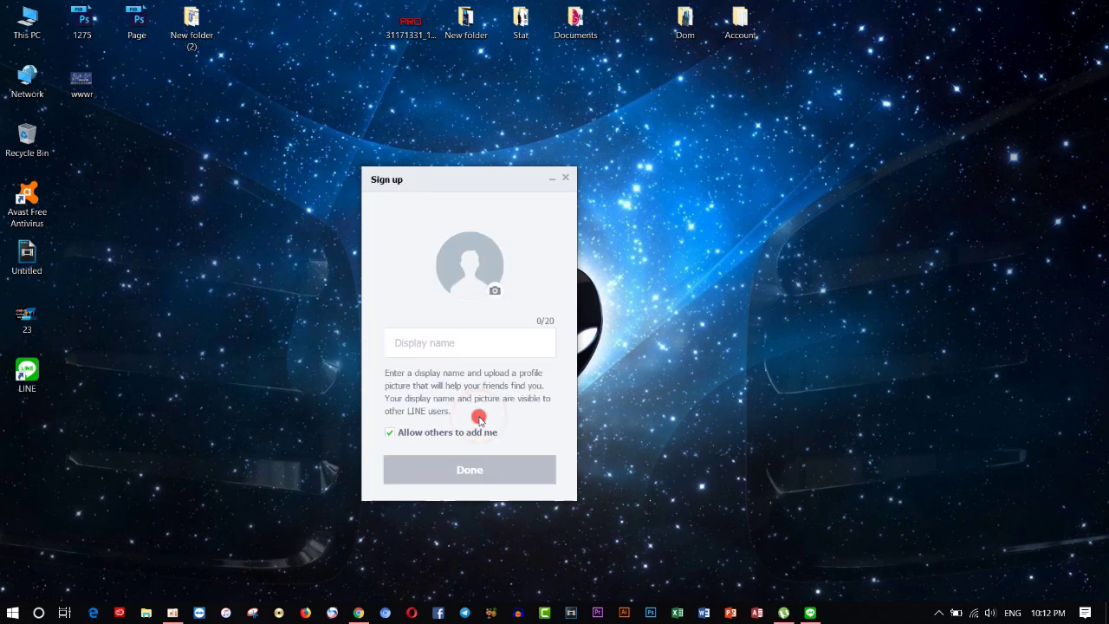
Step: Enter a display name for the profile and finish it
{"action": "left_click", "coordinate": [458, 347]}
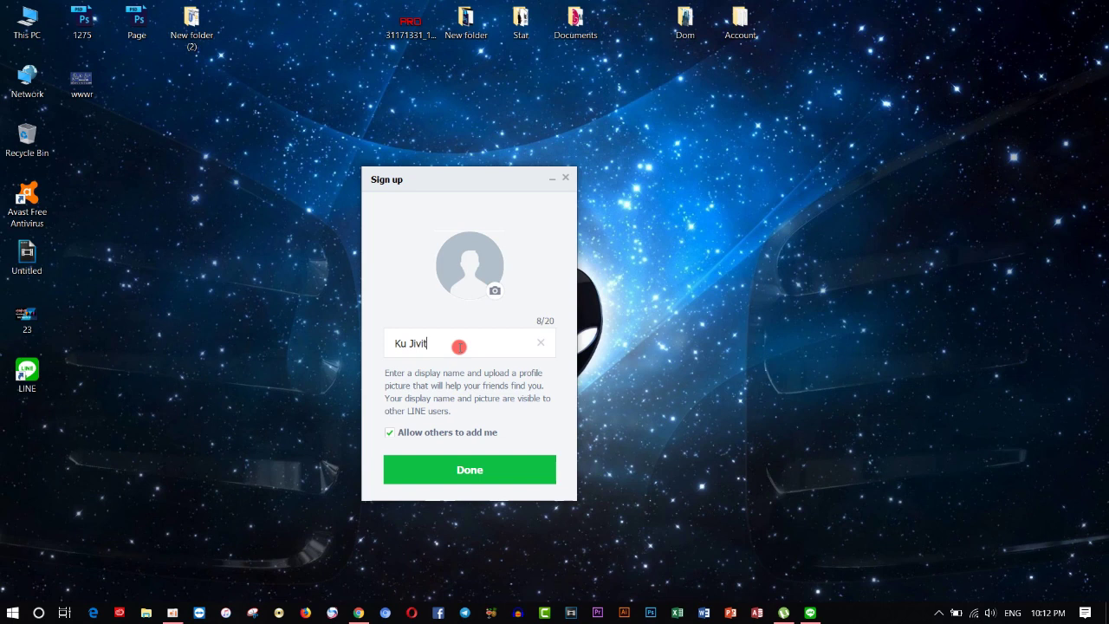
{"action": "left_click", "coordinate": [477, 464]}
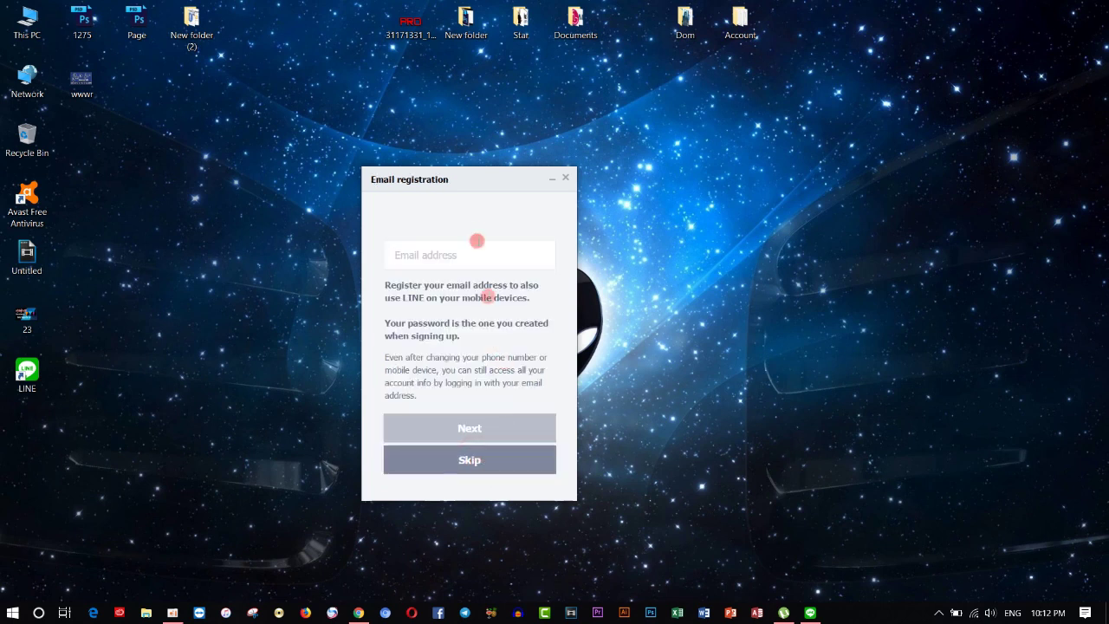
Step: Submit the account's email address for verification, then return to Chrome
{"action": "left_click", "coordinate": [472, 256]}
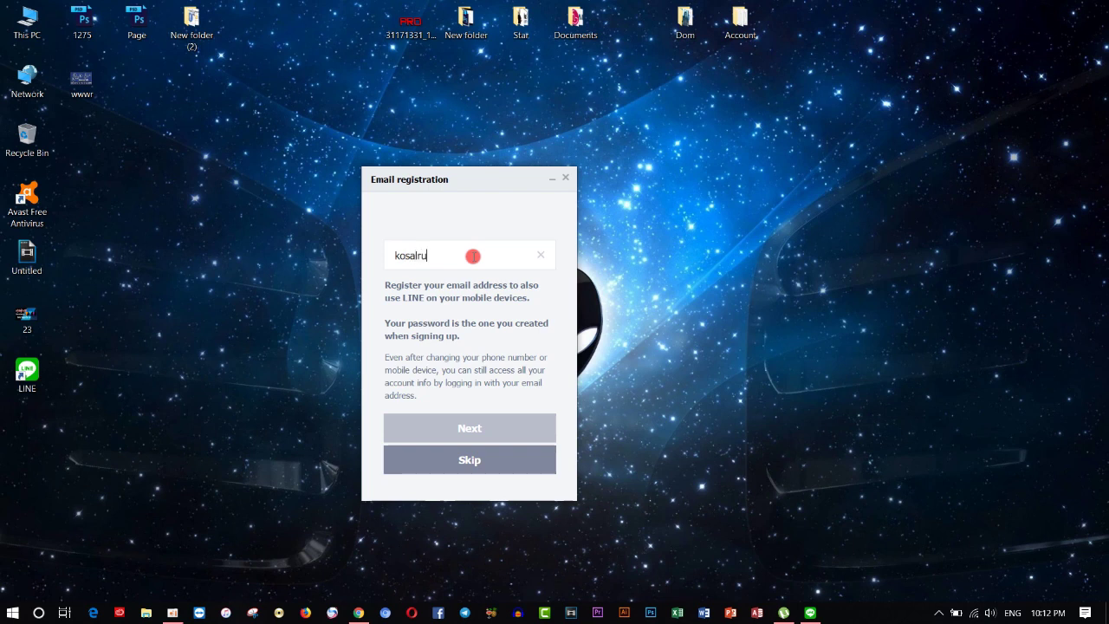
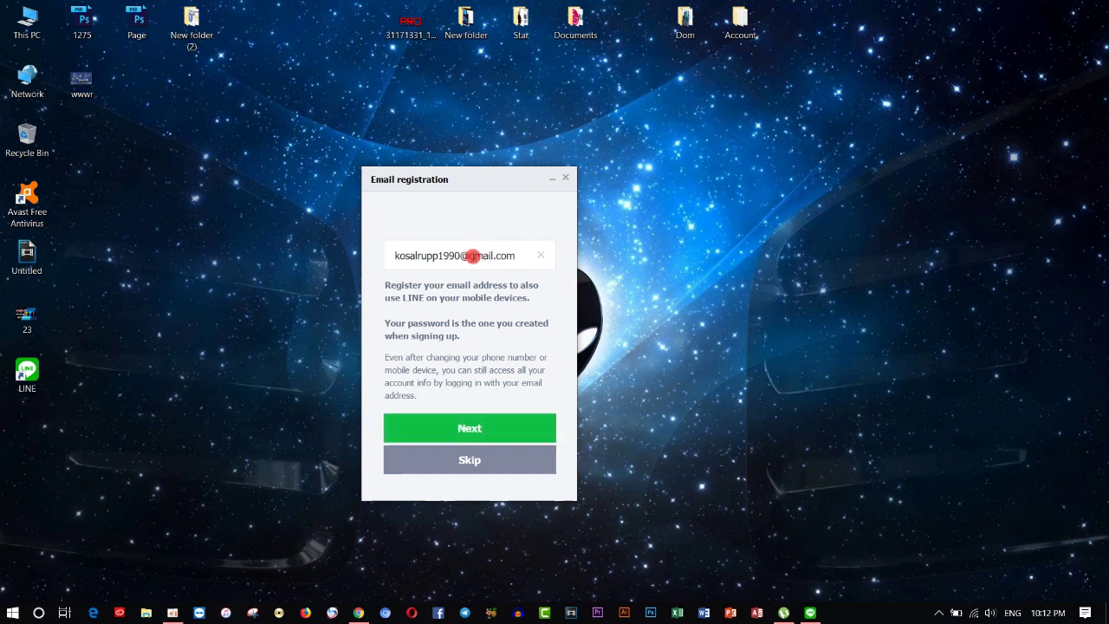
{"action": "left_click", "coordinate": [489, 428]}
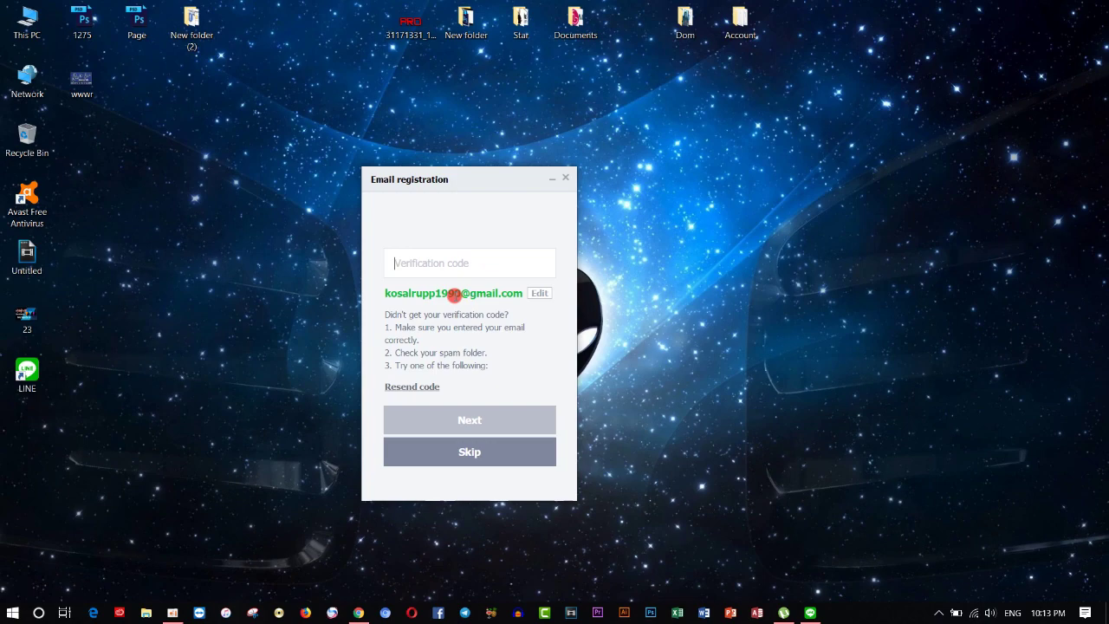
{"action": "left_click", "coordinate": [358, 613]}
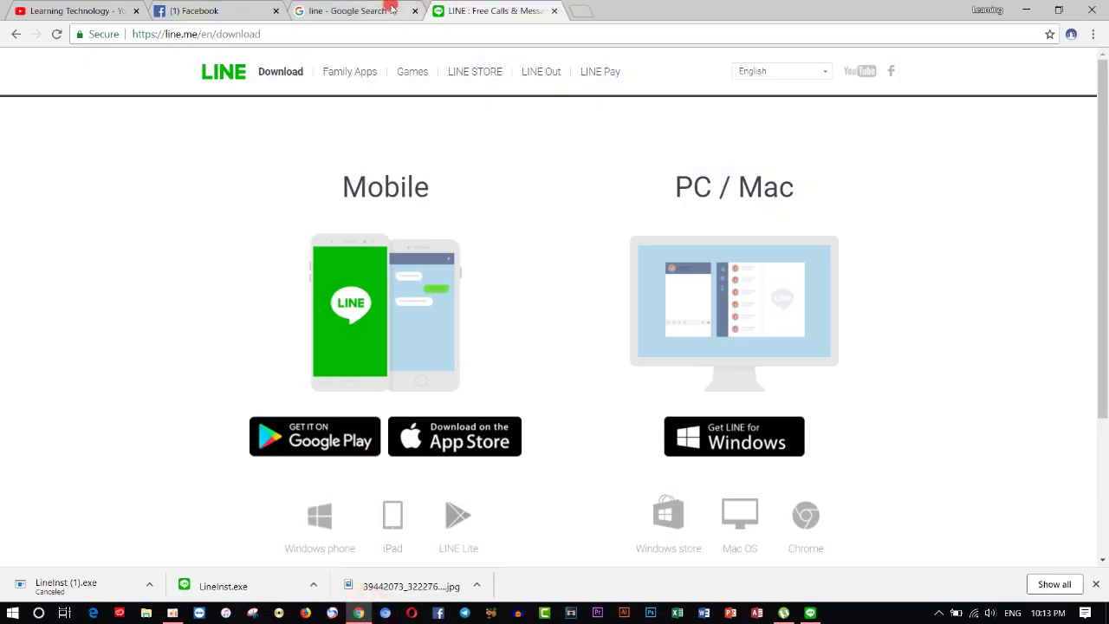
Step: Go to gmail.com and switch to the second signed-in Google account's inbox
{"action": "left_click", "coordinate": [390, 11]}
{"action": "left_click", "coordinate": [415, 36]}
{"action": "type", "text": "gmail.com"}
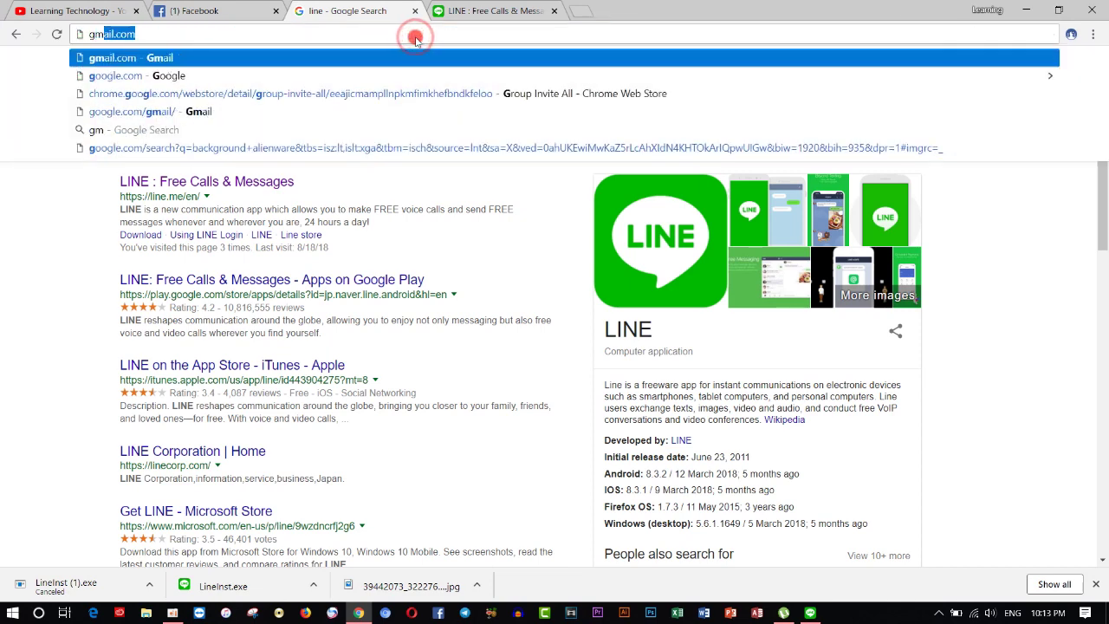
{"action": "key", "text": "Return"}
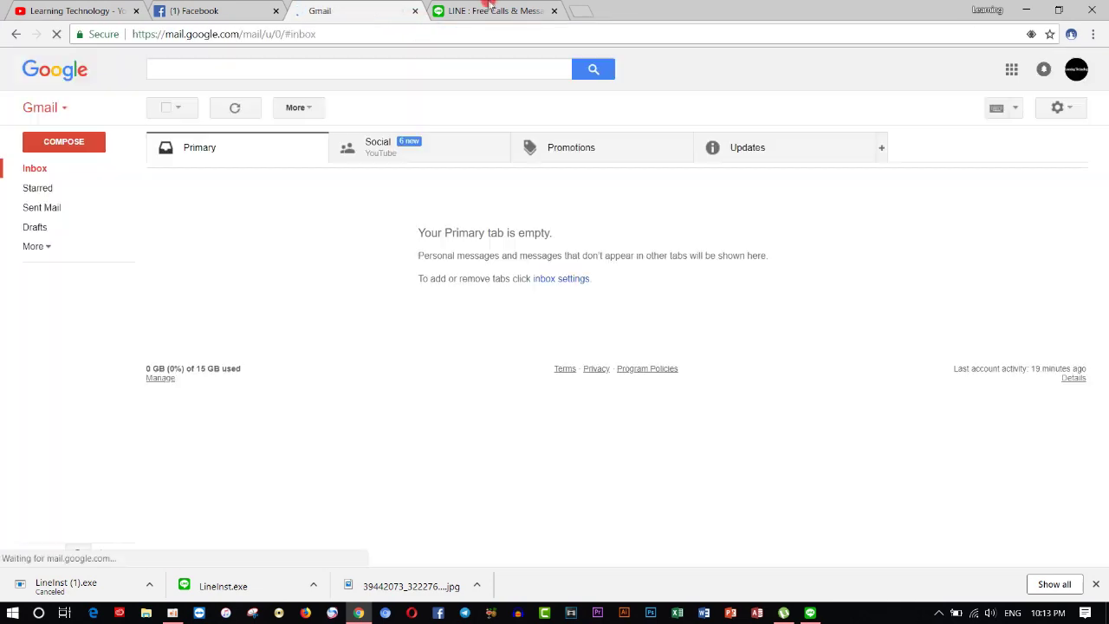
{"action": "left_click", "coordinate": [1077, 70]}
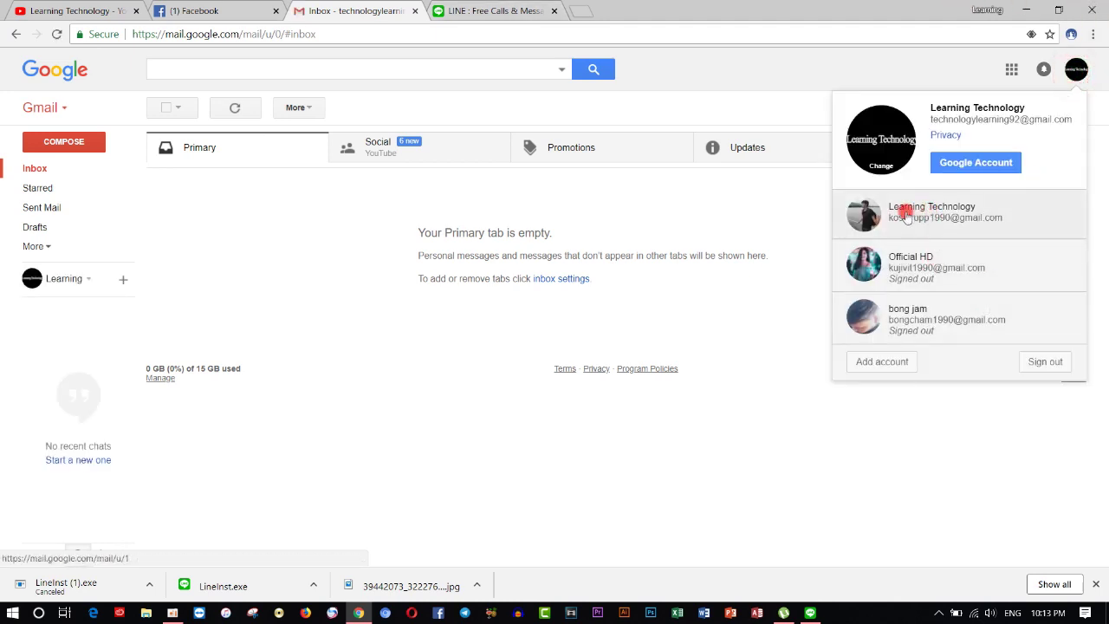
{"action": "left_click", "coordinate": [972, 217]}
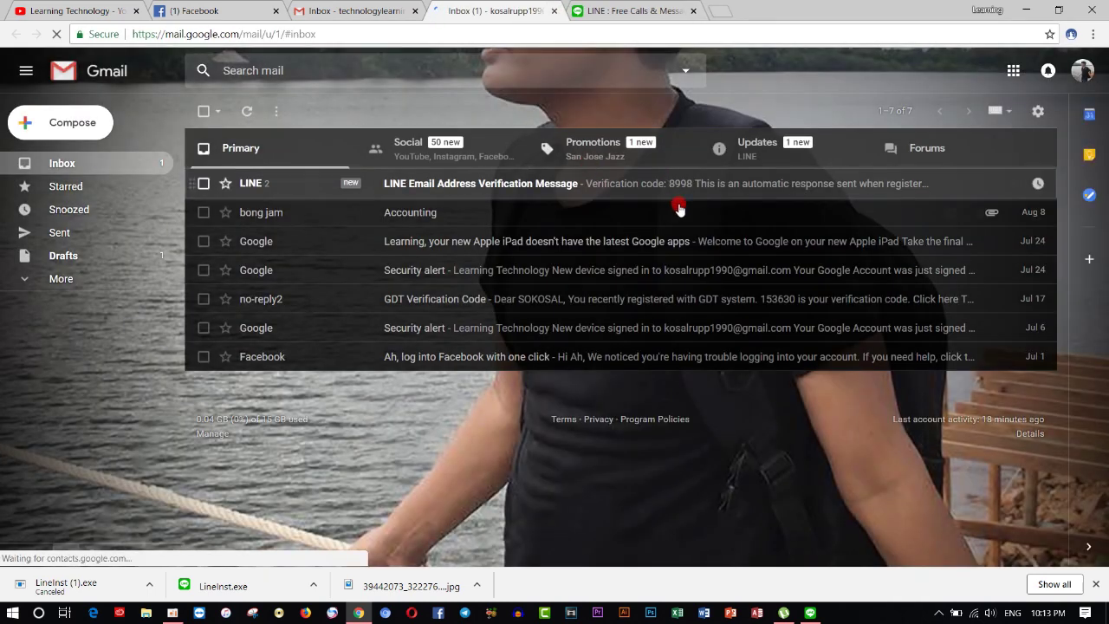
Step: Check the Updates, Forums, Promotions and Social categories, then return to Primary
{"action": "left_click", "coordinate": [796, 162]}
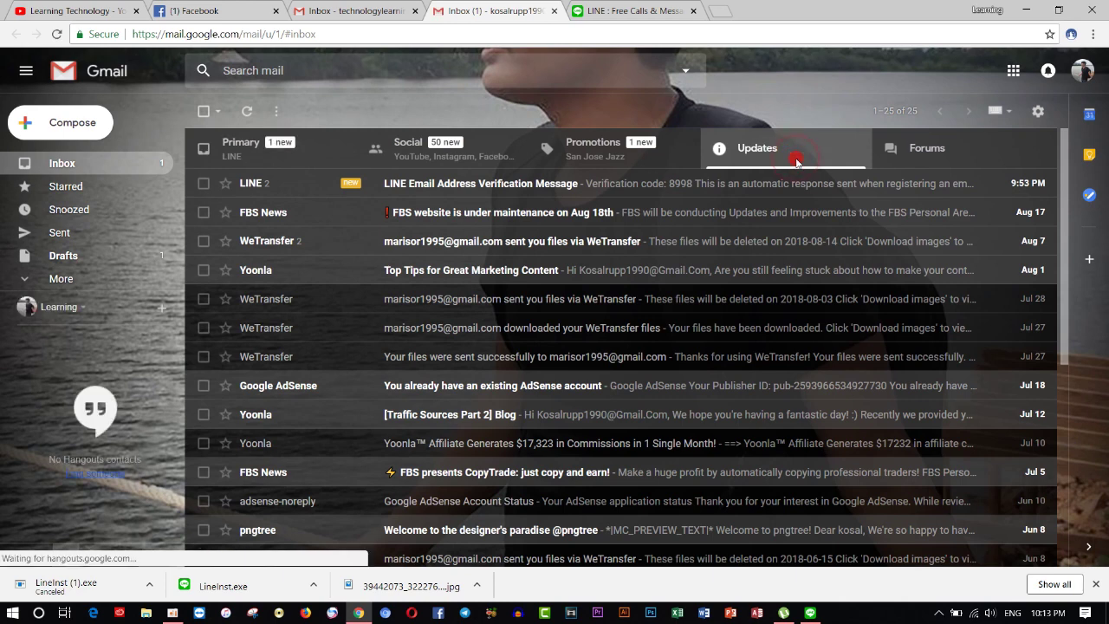
{"action": "left_click", "coordinate": [961, 152]}
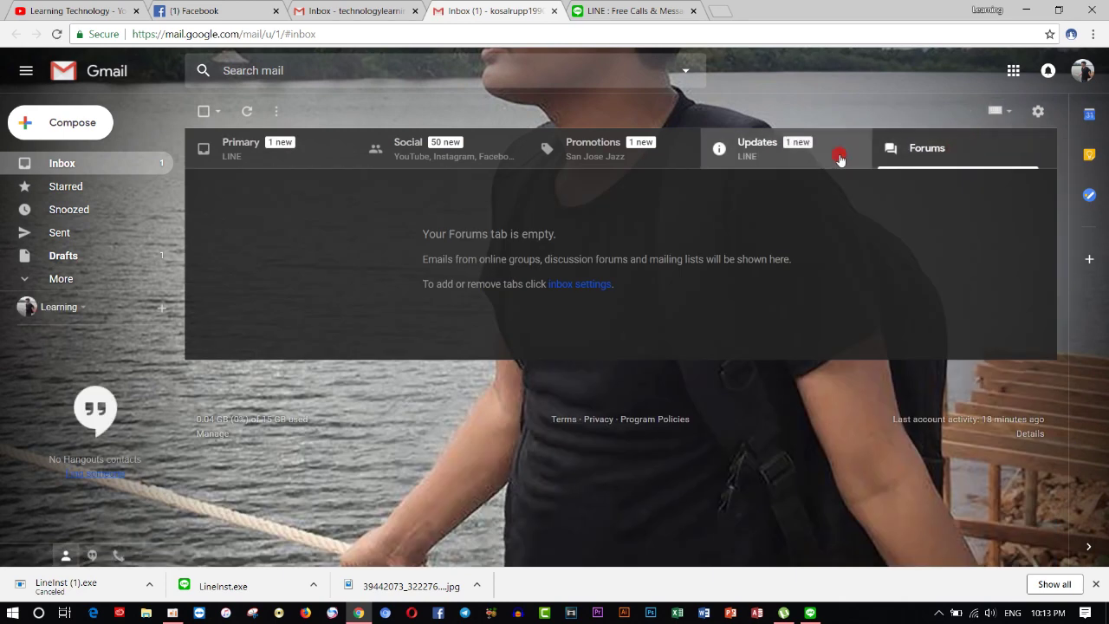
{"action": "left_click", "coordinate": [837, 156]}
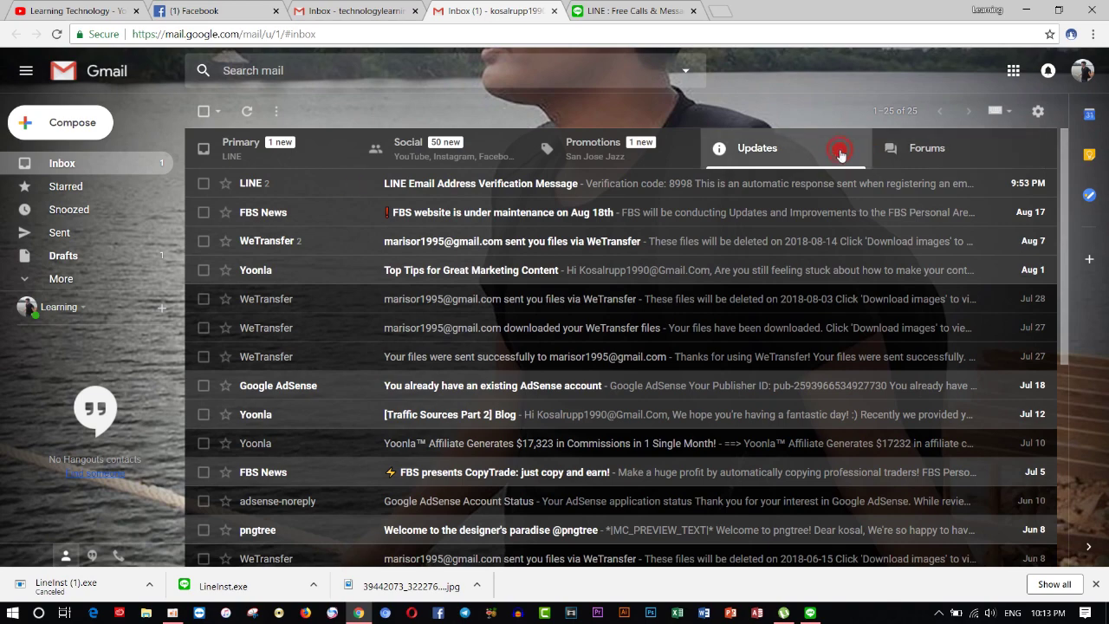
{"action": "left_click", "coordinate": [597, 144]}
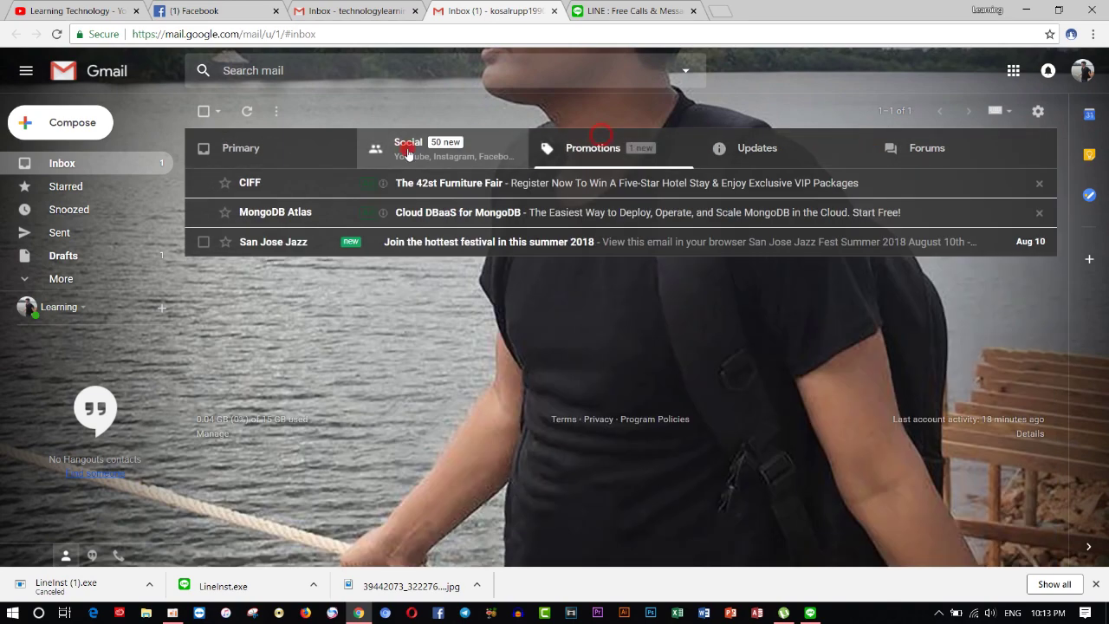
{"action": "left_click", "coordinate": [407, 153]}
{"action": "left_click", "coordinate": [334, 155]}
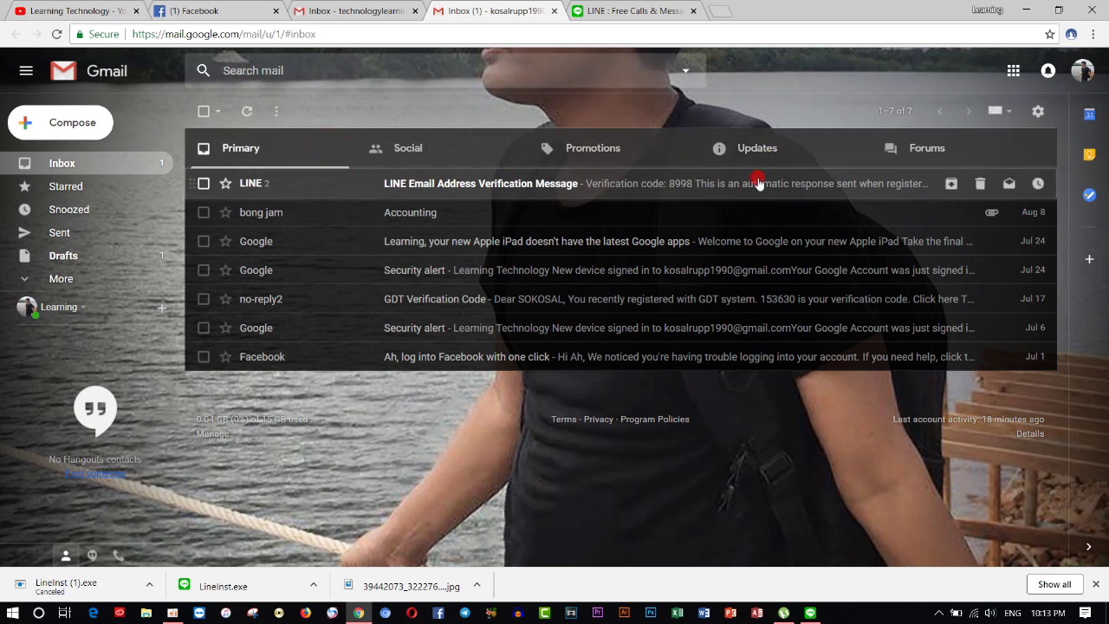
Step: Open the LINE Email Address Verification Message, select its code, and switch back to LINE
{"action": "left_click", "coordinate": [627, 182]}
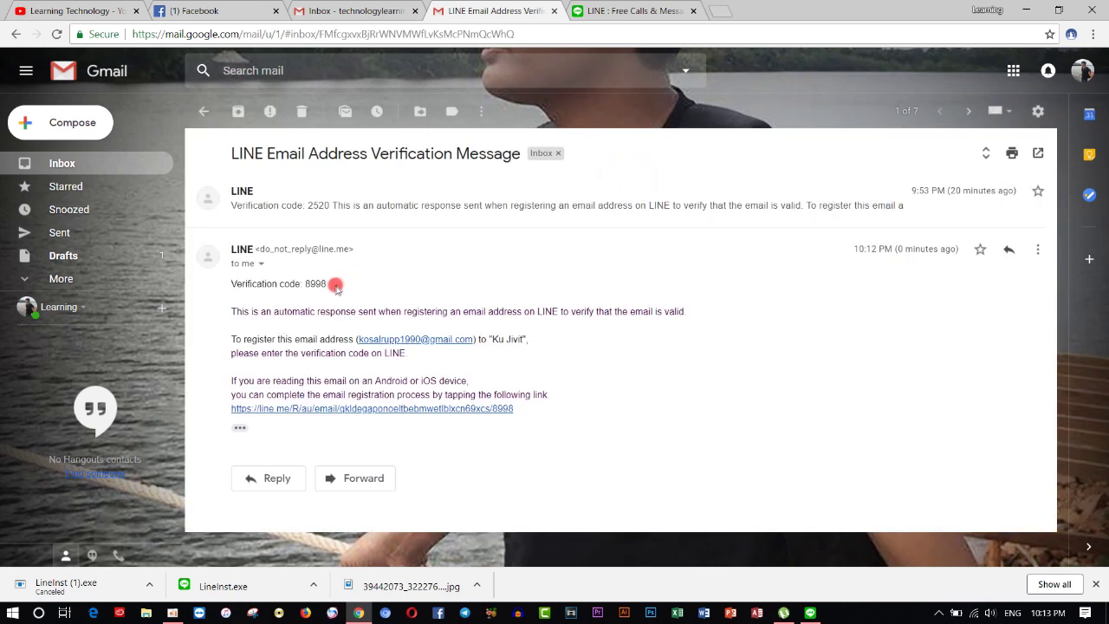
{"action": "left_click_drag", "start_coordinate": [234, 284], "coordinate": [307, 285]}
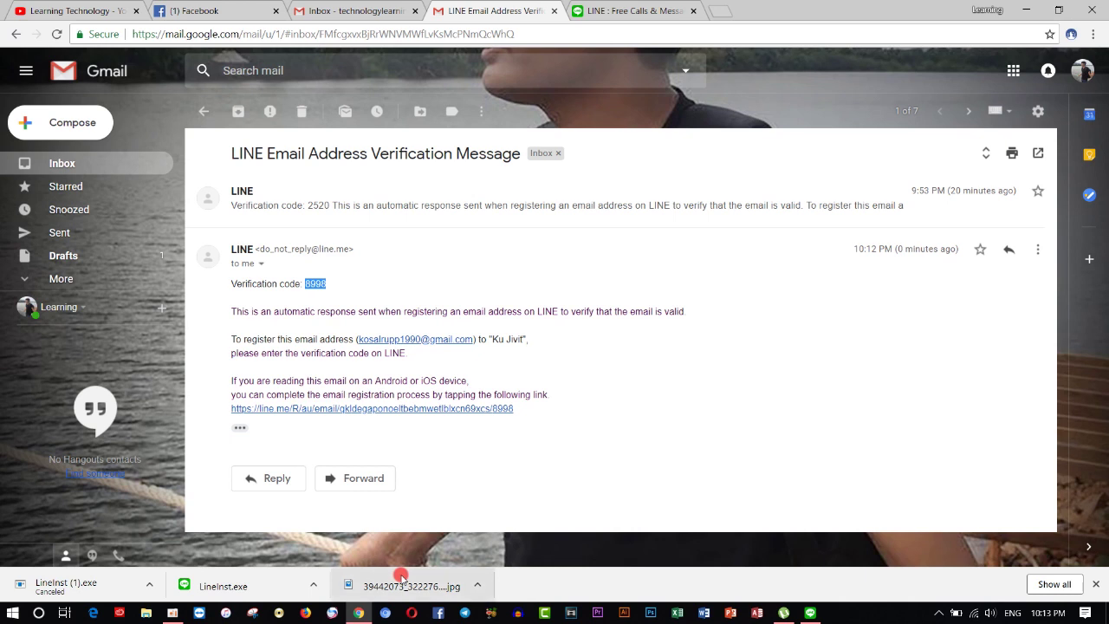
{"action": "left_click", "coordinate": [810, 613]}
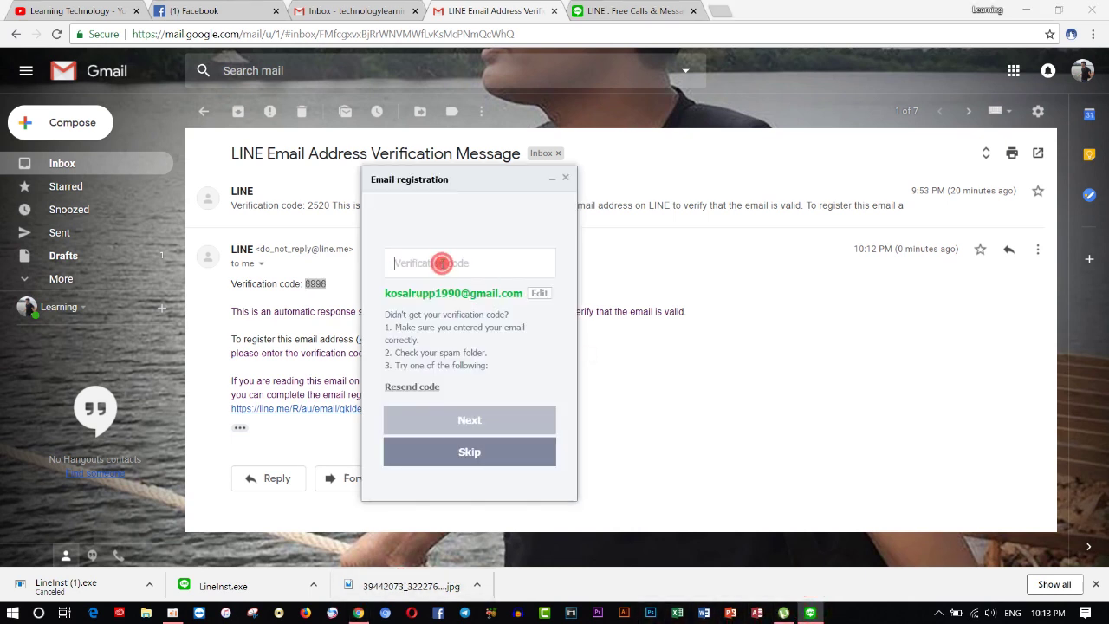
Step: Paste the copied email verification code and submit it
{"action": "left_click", "coordinate": [442, 263]}
{"action": "key", "text": "ctrl+v"}
{"action": "left_click", "coordinate": [482, 424]}
Step: Dismiss the 'registered successfully' message and minimise Chrome to show the desktop
{"action": "left_click", "coordinate": [486, 369]}
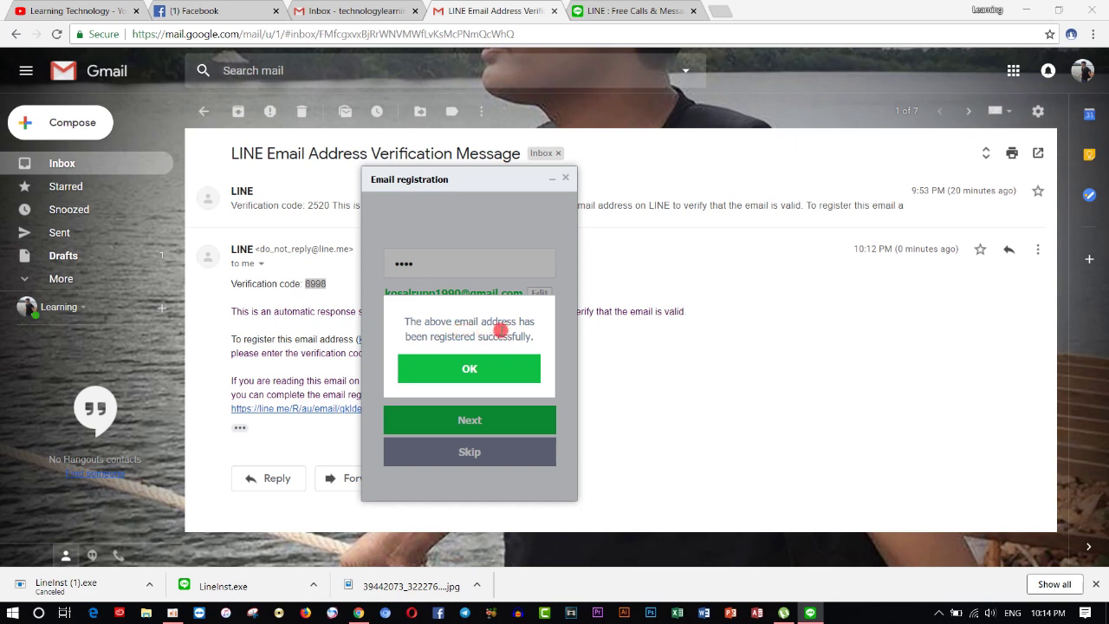
{"action": "left_click", "coordinate": [485, 369]}
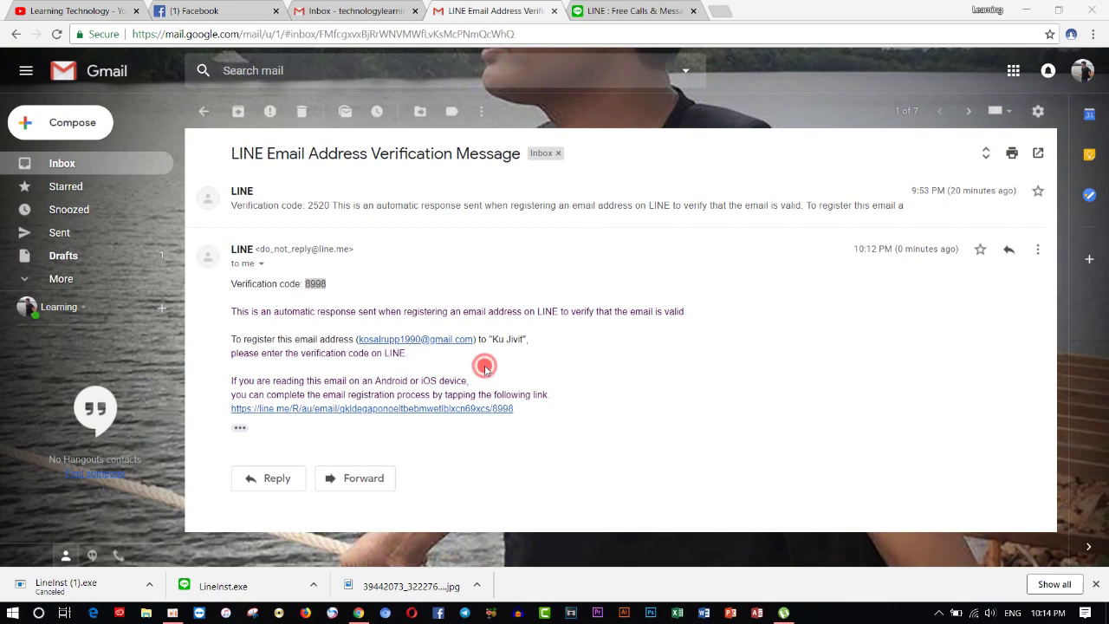
{"action": "left_click", "coordinate": [1026, 9]}
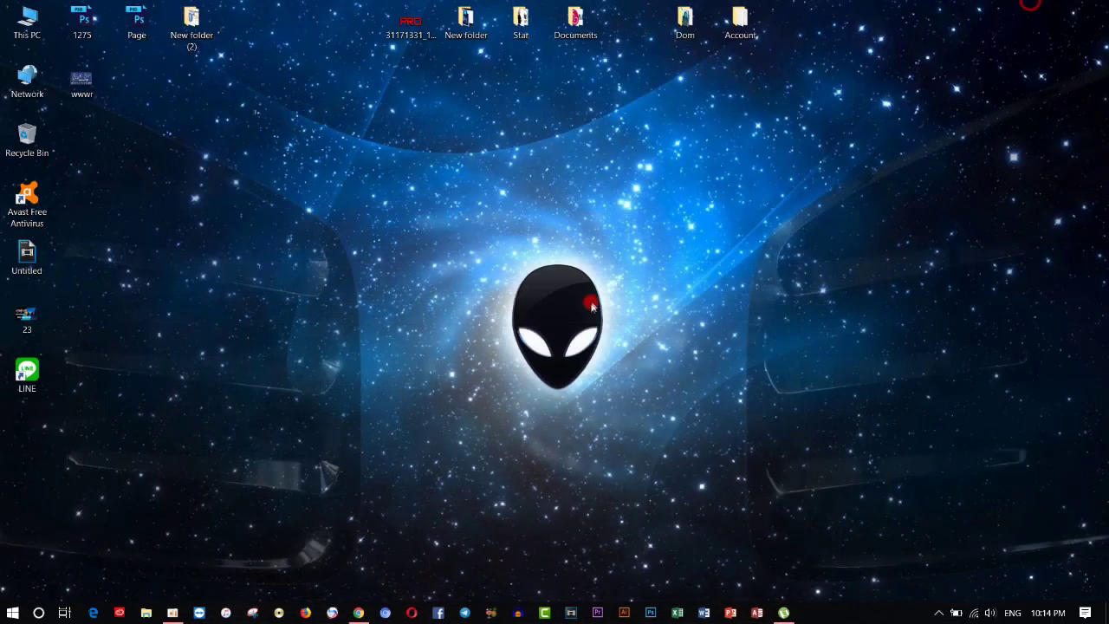
Step: Launch LINE from the desktop shortcut and maximise its window
{"action": "double_click", "coordinate": [27, 374]}
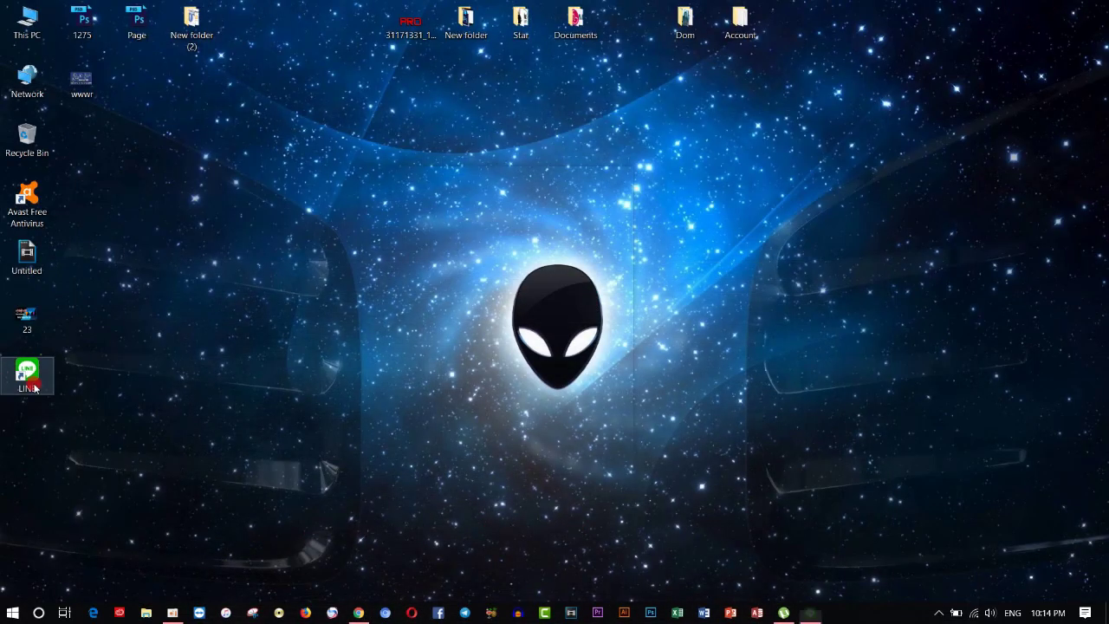
{"action": "left_click", "coordinate": [503, 196]}
{"action": "left_click", "coordinate": [614, 174]}
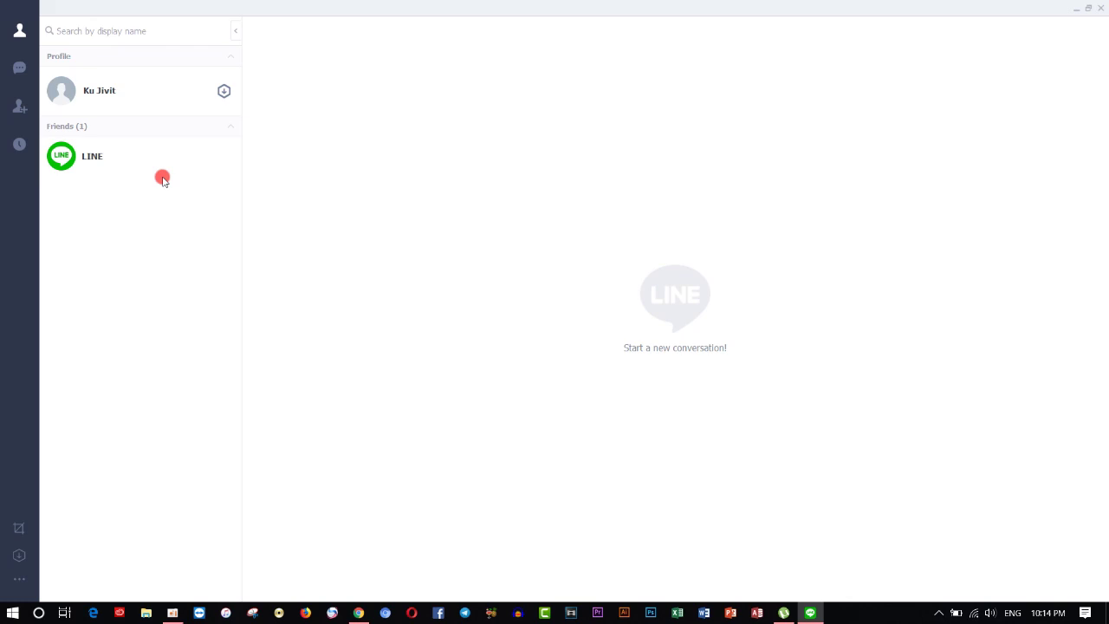
Step: Check the Add Friends recommendations, then return to Friends and open your own profile card
{"action": "left_click", "coordinate": [17, 111]}
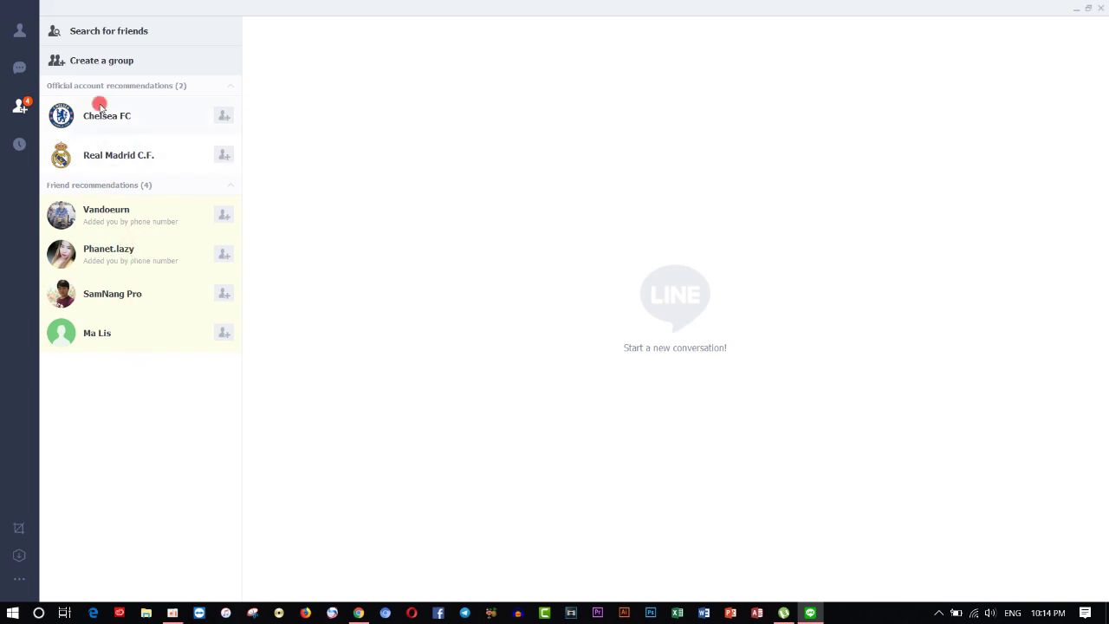
{"action": "left_click", "coordinate": [20, 35]}
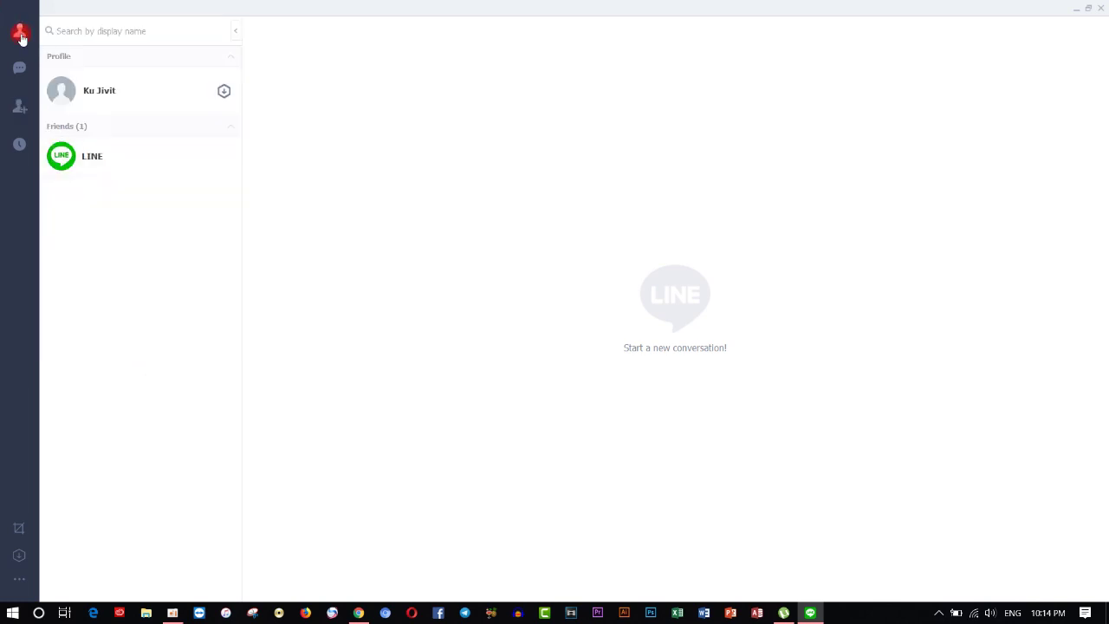
{"action": "left_click", "coordinate": [64, 95]}
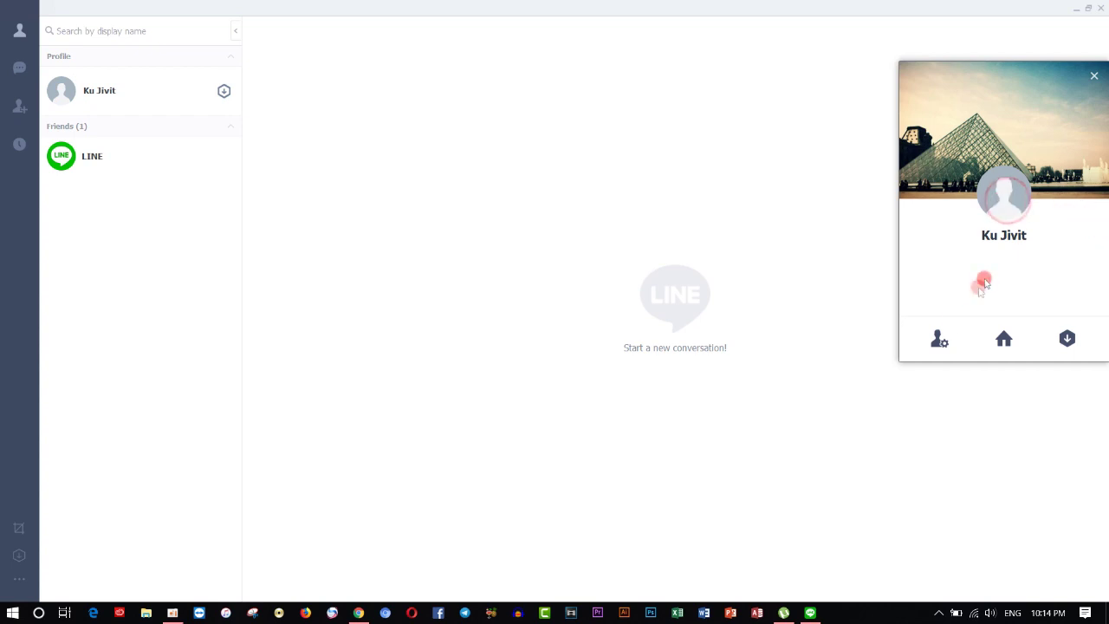
Step: Open Settings and browse LINE's built-in profile images, closing the picker without choosing
{"action": "left_click", "coordinate": [942, 336]}
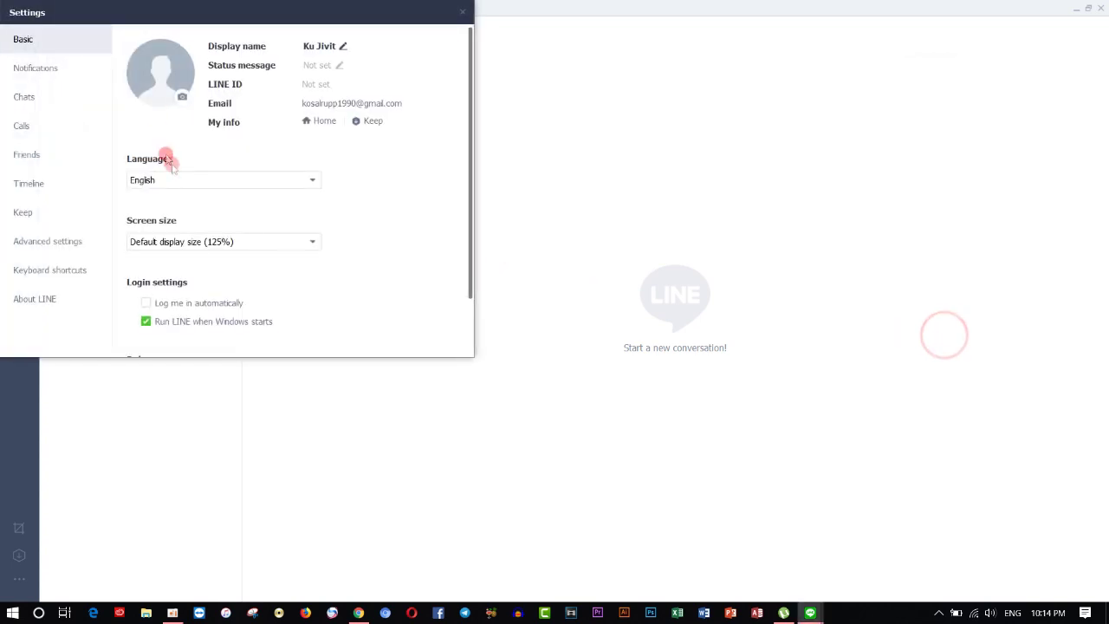
{"action": "left_click", "coordinate": [180, 98]}
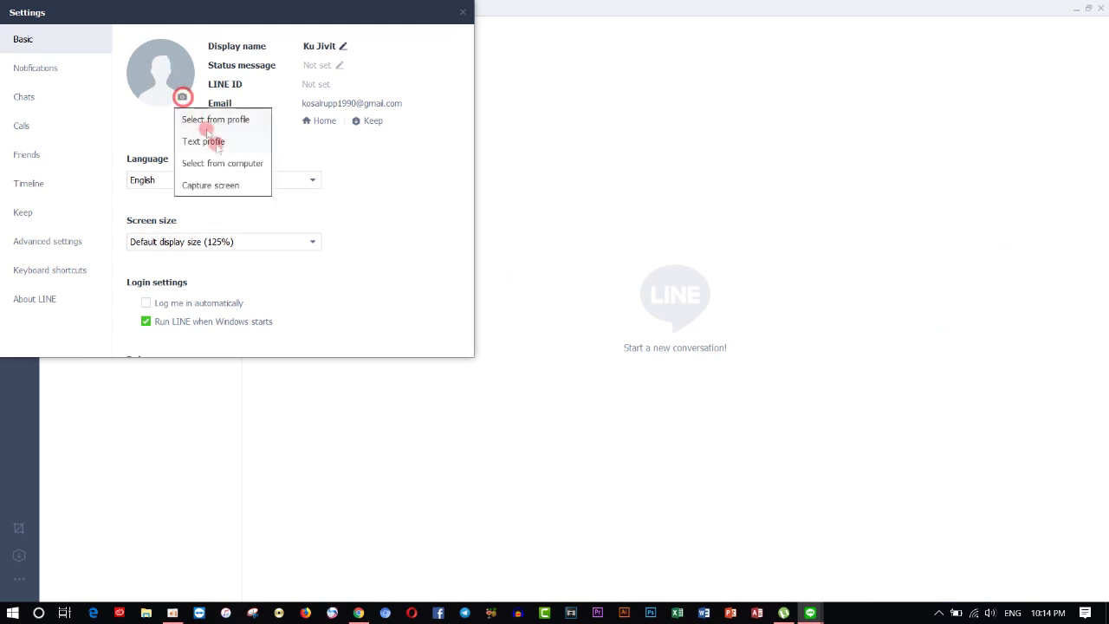
{"action": "left_click", "coordinate": [238, 126]}
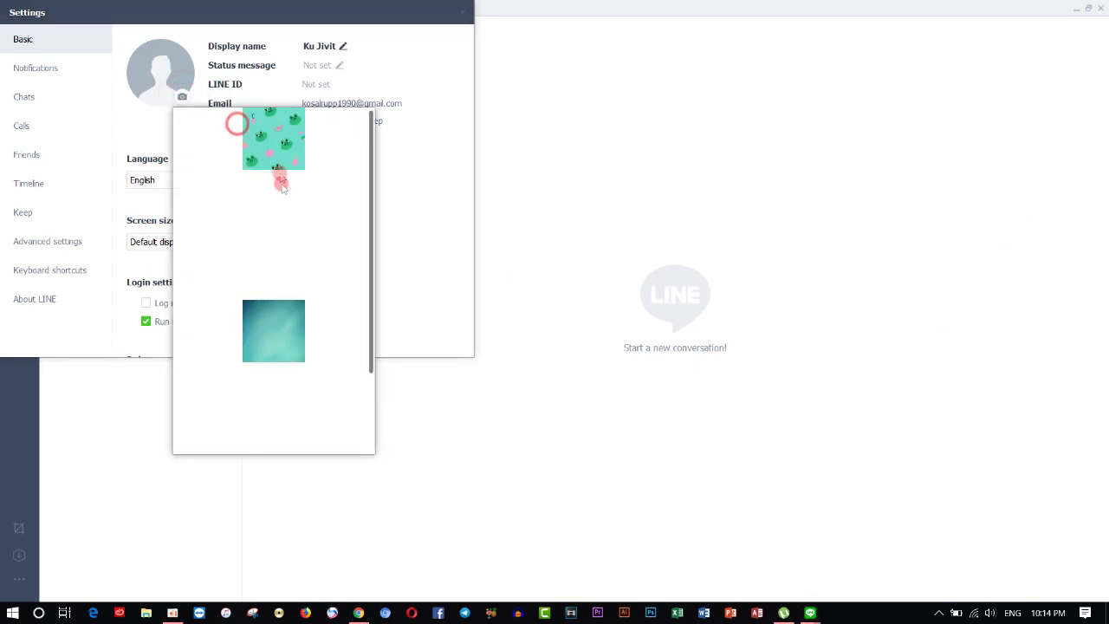
{"action": "left_click", "coordinate": [456, 117]}
{"action": "left_click", "coordinate": [409, 208]}
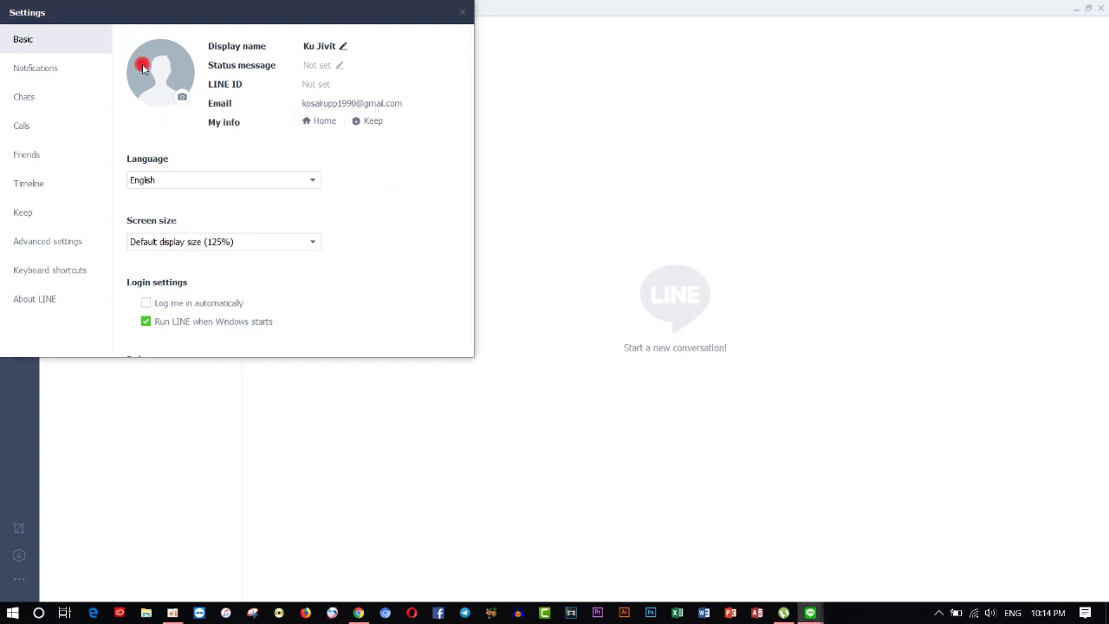
{"action": "left_click", "coordinate": [185, 97]}
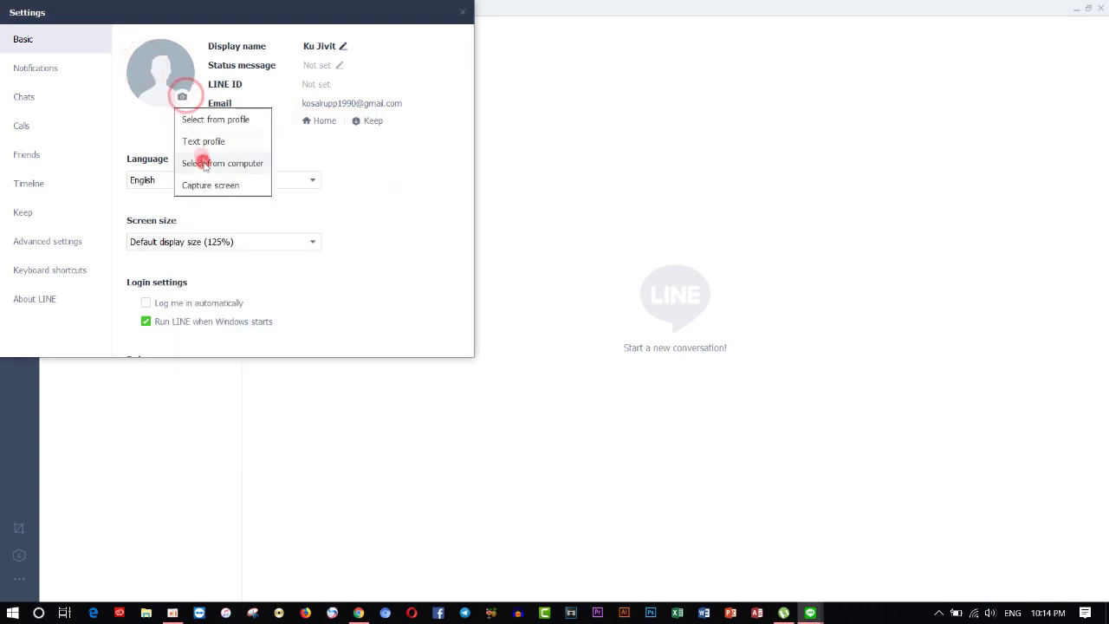
{"action": "left_click", "coordinate": [241, 122]}
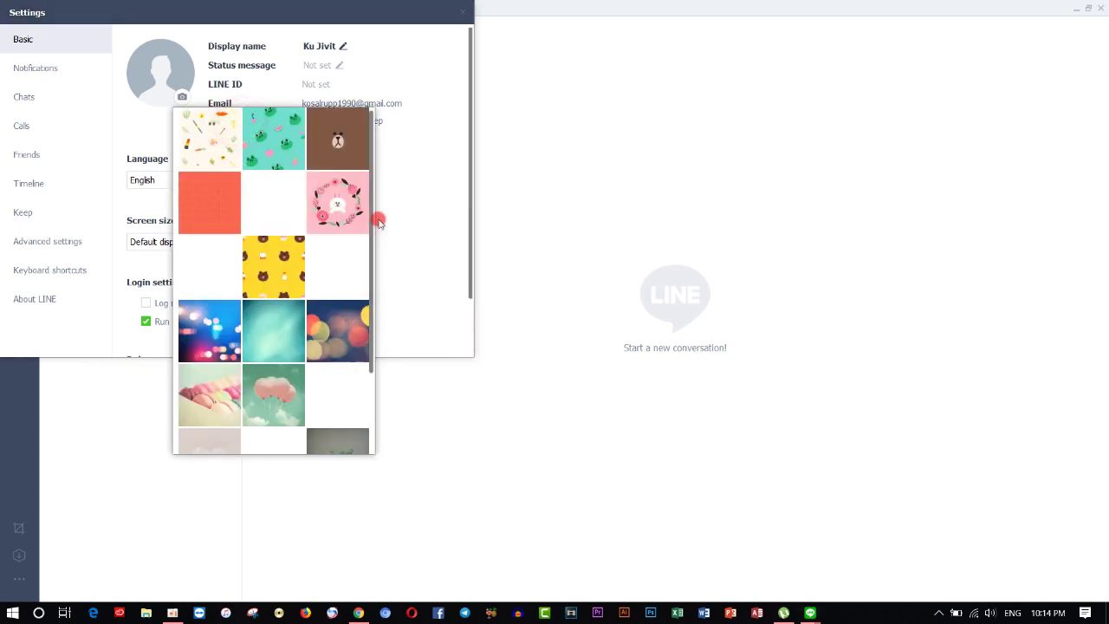
{"action": "left_click_drag", "start_coordinate": [371, 218], "coordinate": [371, 217]}
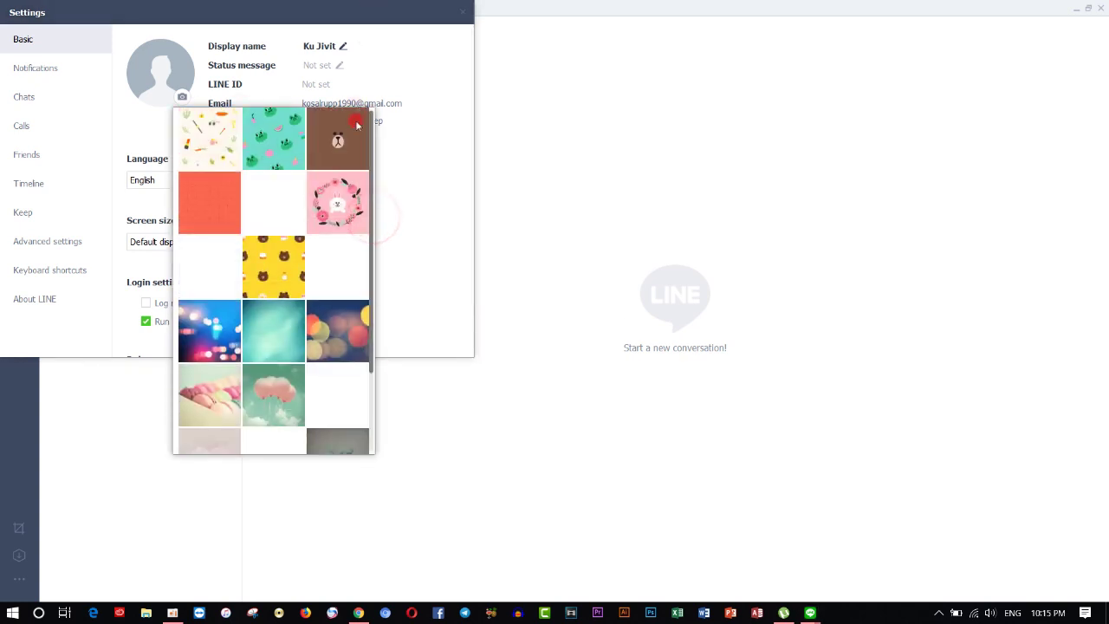
{"action": "left_click", "coordinate": [404, 168]}
Step: Browse the Downloads folder for a profile photo from the computer, then cancel
{"action": "left_click", "coordinate": [185, 98]}
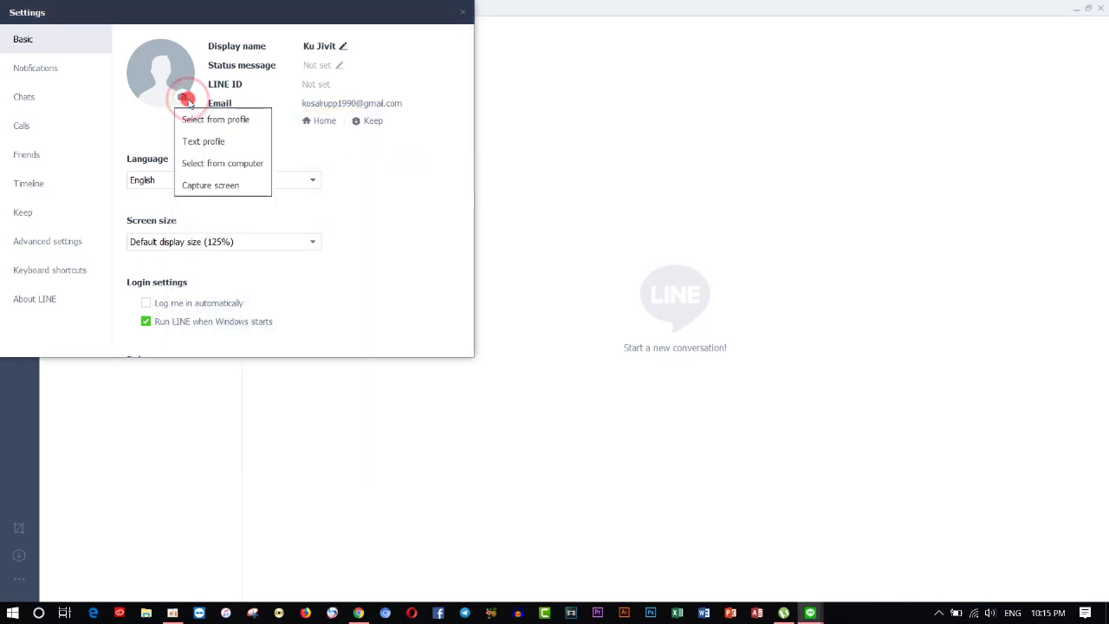
{"action": "left_click", "coordinate": [223, 163]}
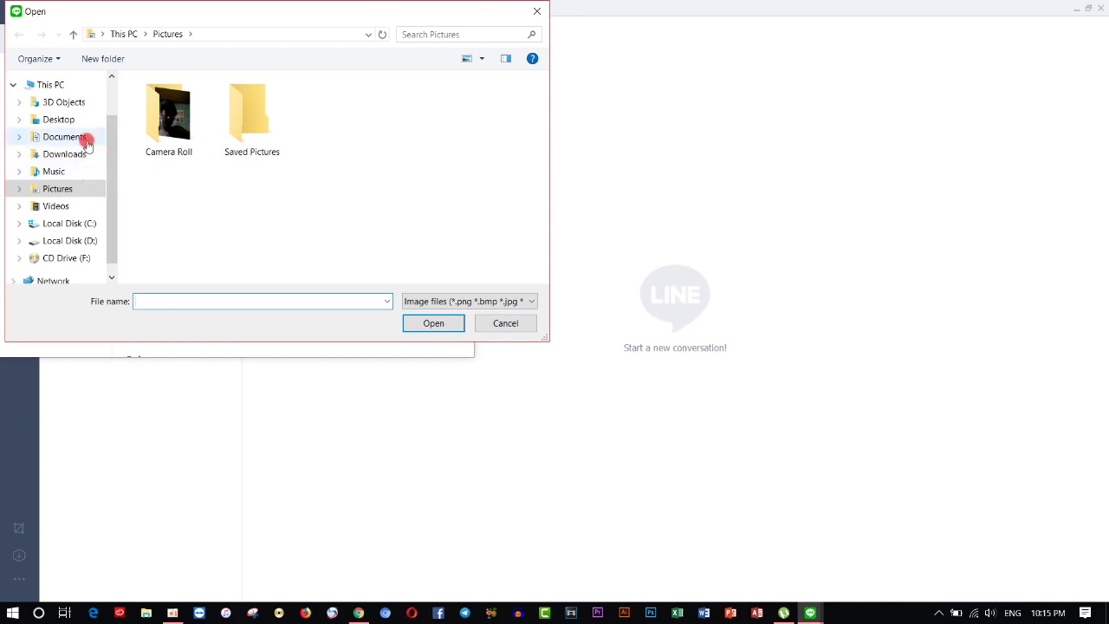
{"action": "left_click", "coordinate": [80, 155]}
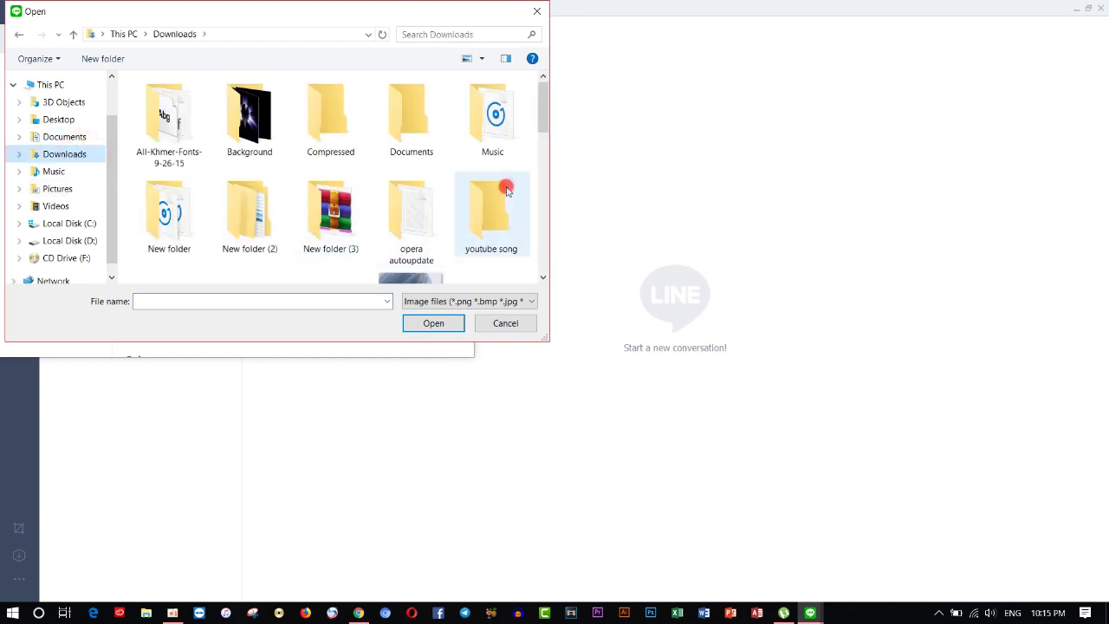
{"action": "left_click_drag", "start_coordinate": [543, 124], "coordinate": [537, 254]}
{"action": "left_click", "coordinate": [506, 323]}
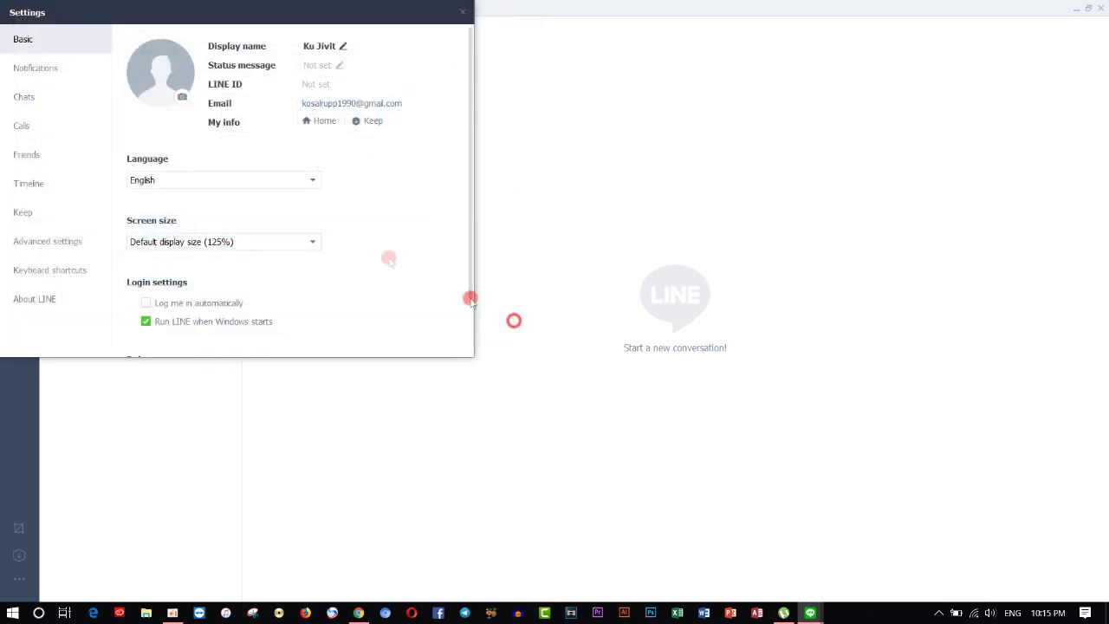
Step: Keep English and the 125% screen size by declining the 100% restart, then close Settings
{"action": "left_click", "coordinate": [269, 179]}
{"action": "left_click", "coordinate": [270, 178]}
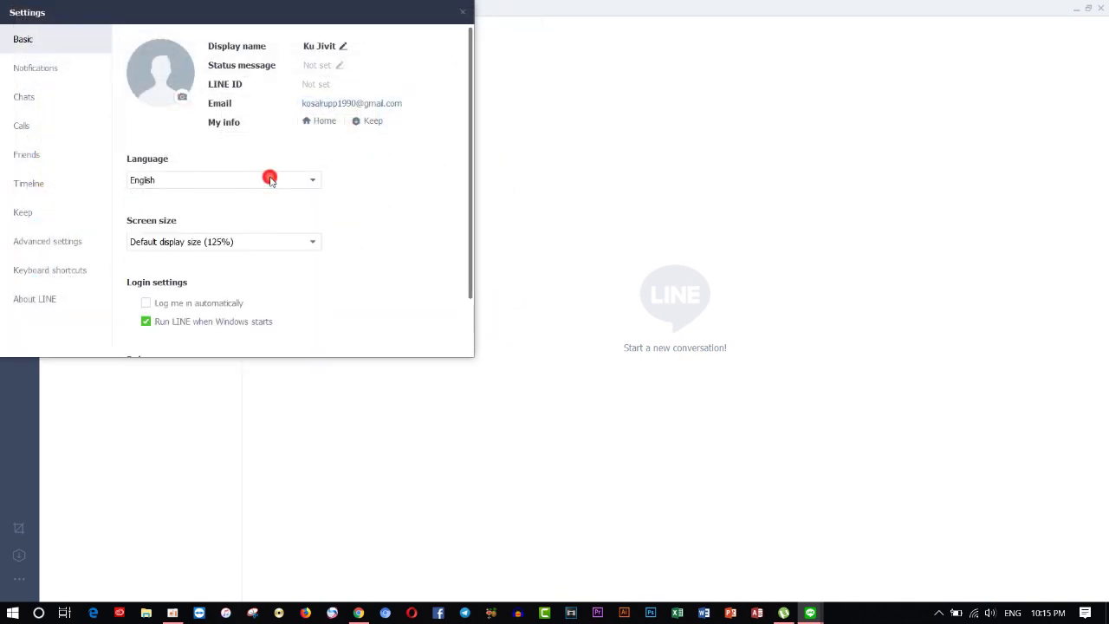
{"action": "left_click", "coordinate": [294, 239]}
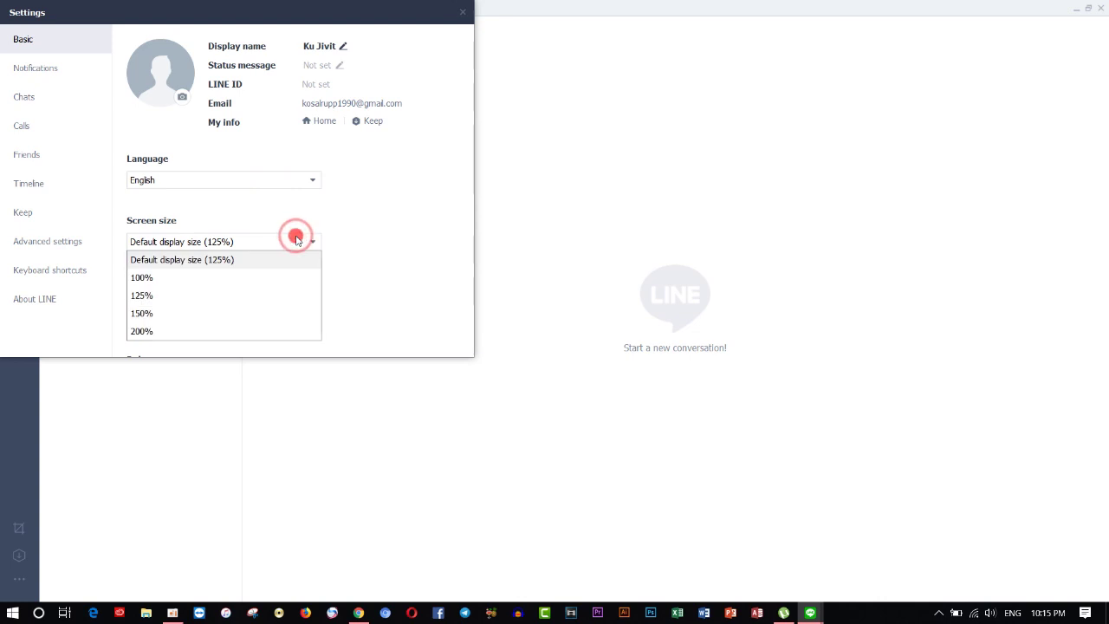
{"action": "left_click", "coordinate": [280, 275]}
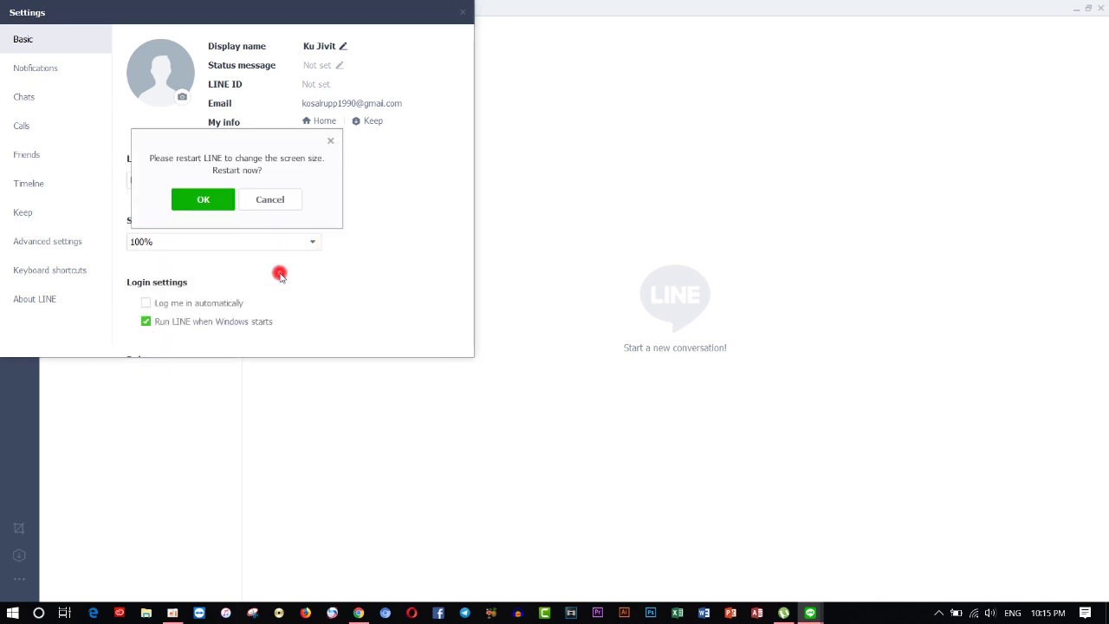
{"action": "left_click", "coordinate": [275, 203]}
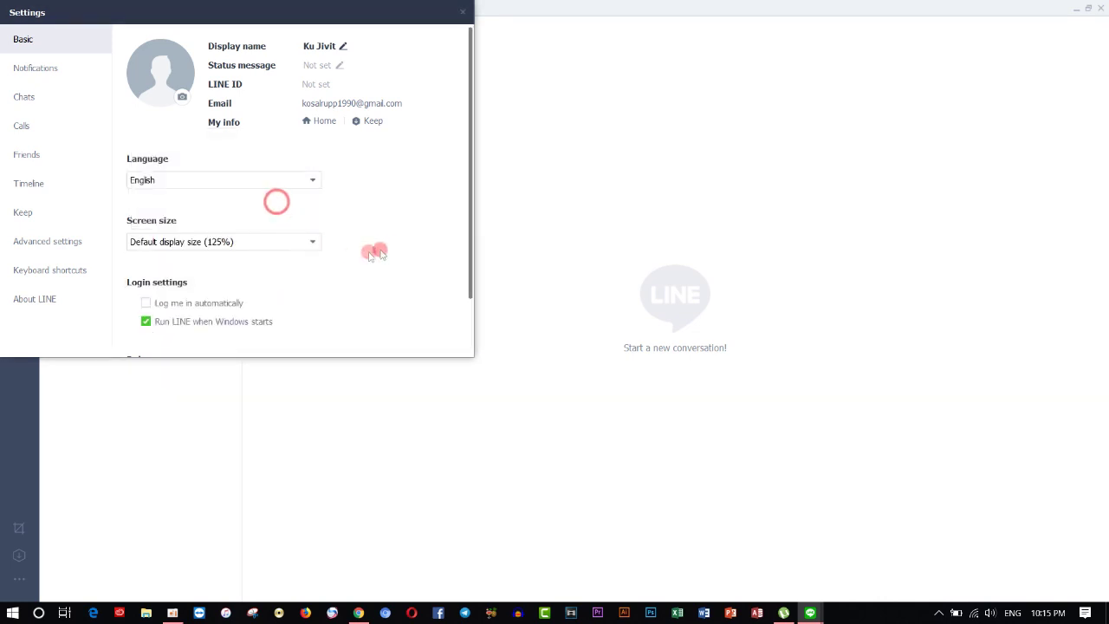
{"action": "left_click", "coordinate": [466, 12]}
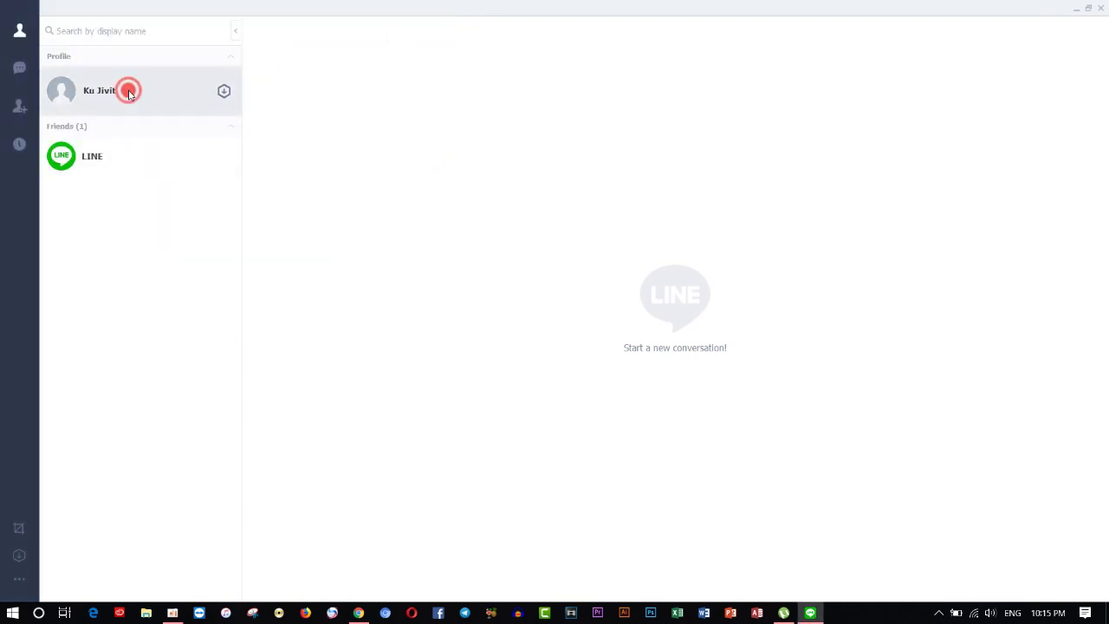
Step: View the LINE official account and Add Friends, close LINE, and restore oCam from the taskbar
{"action": "left_click", "coordinate": [116, 150]}
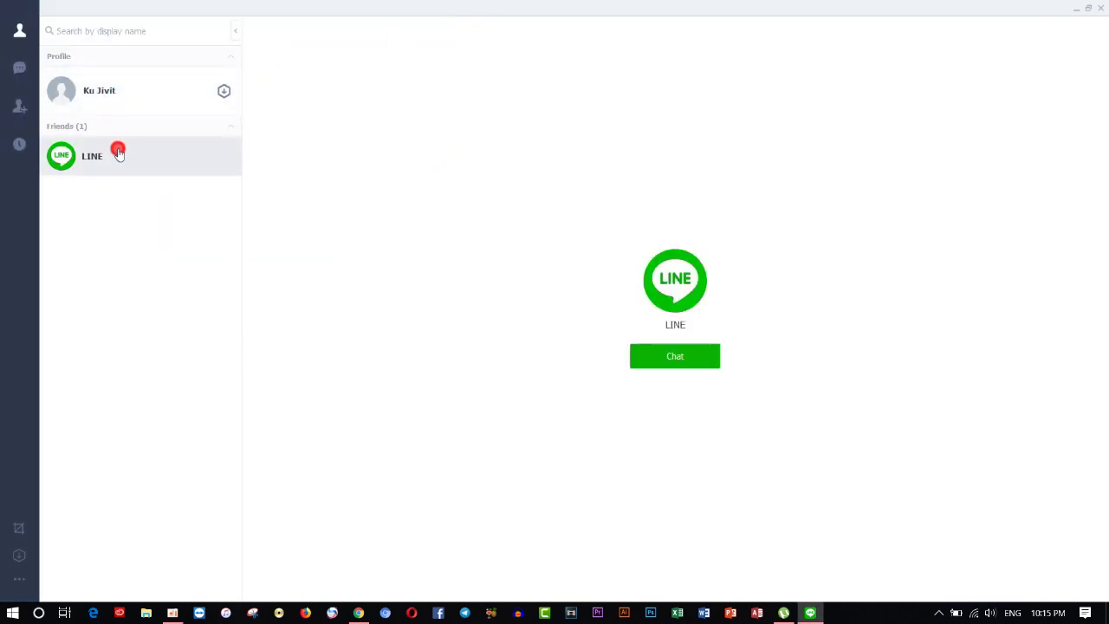
{"action": "left_click", "coordinate": [19, 107]}
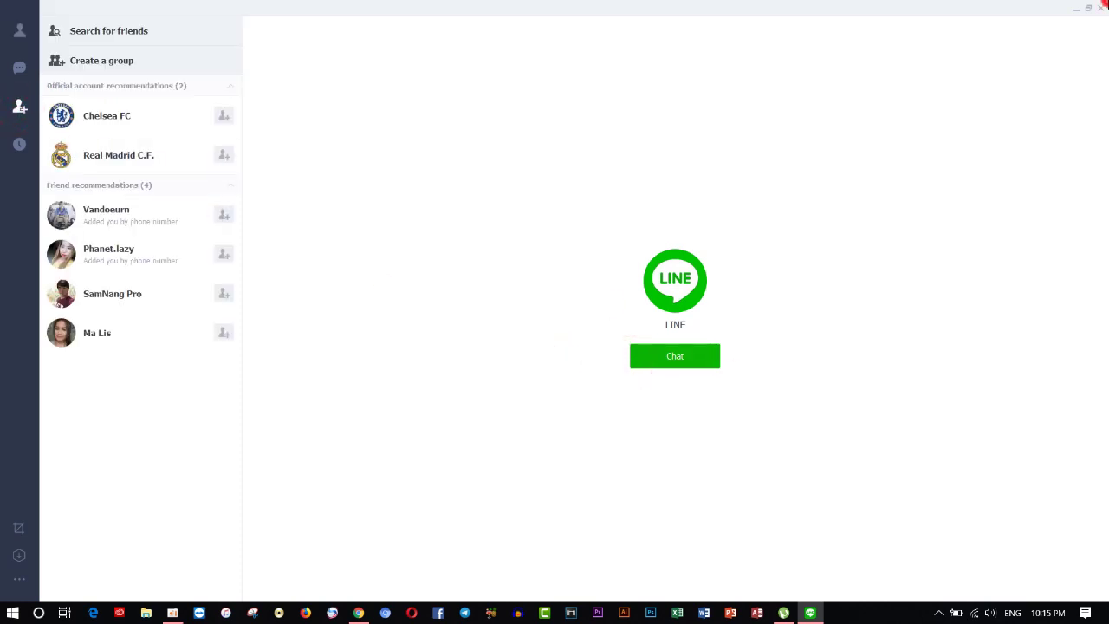
{"action": "left_click", "coordinate": [1101, 11]}
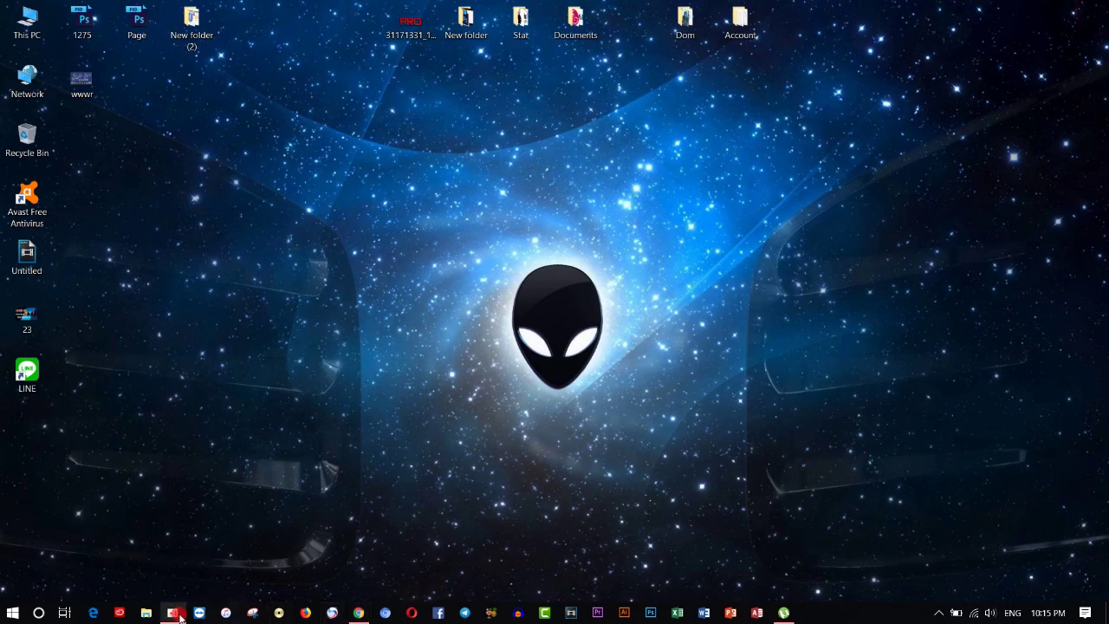
{"action": "left_click", "coordinate": [176, 615]}
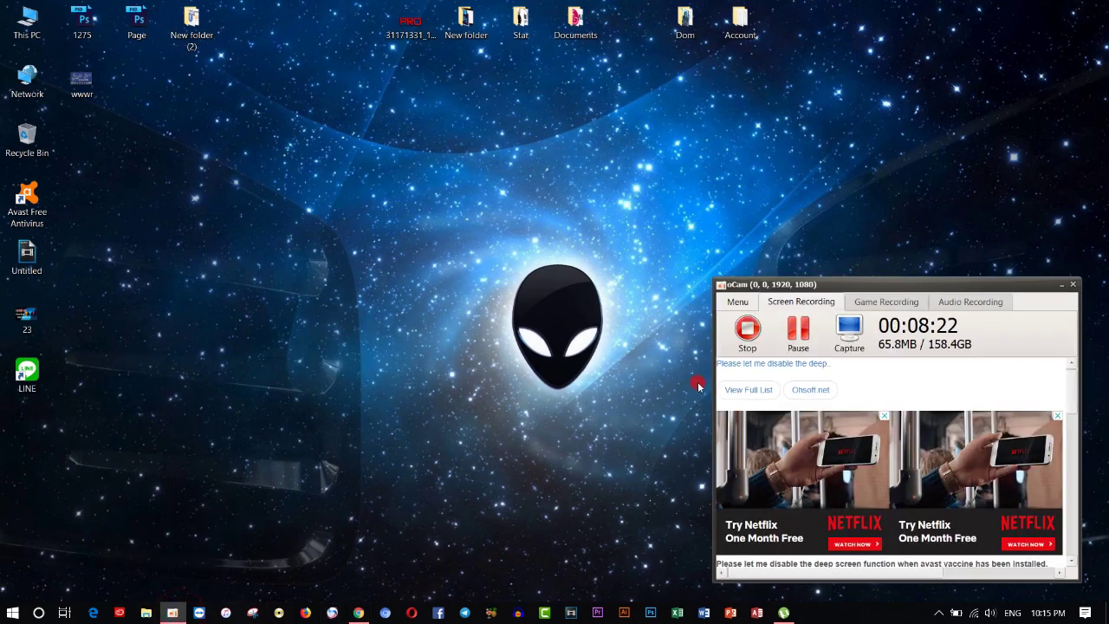